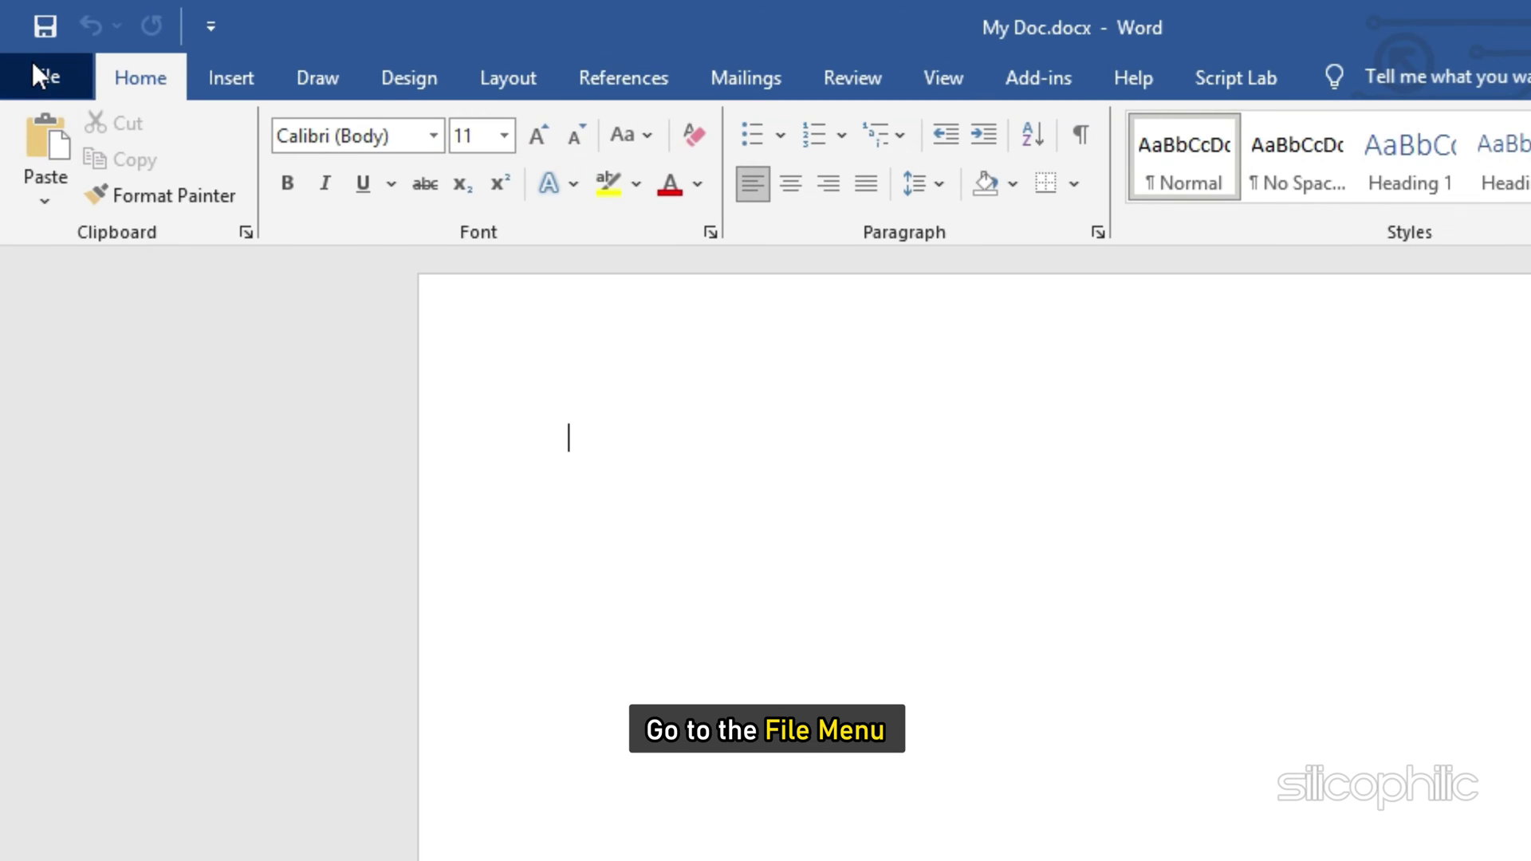
Save a copy to This PC as My Doc2.docx, keeping the Word Document (*.docx) format
left_click(34, 70)
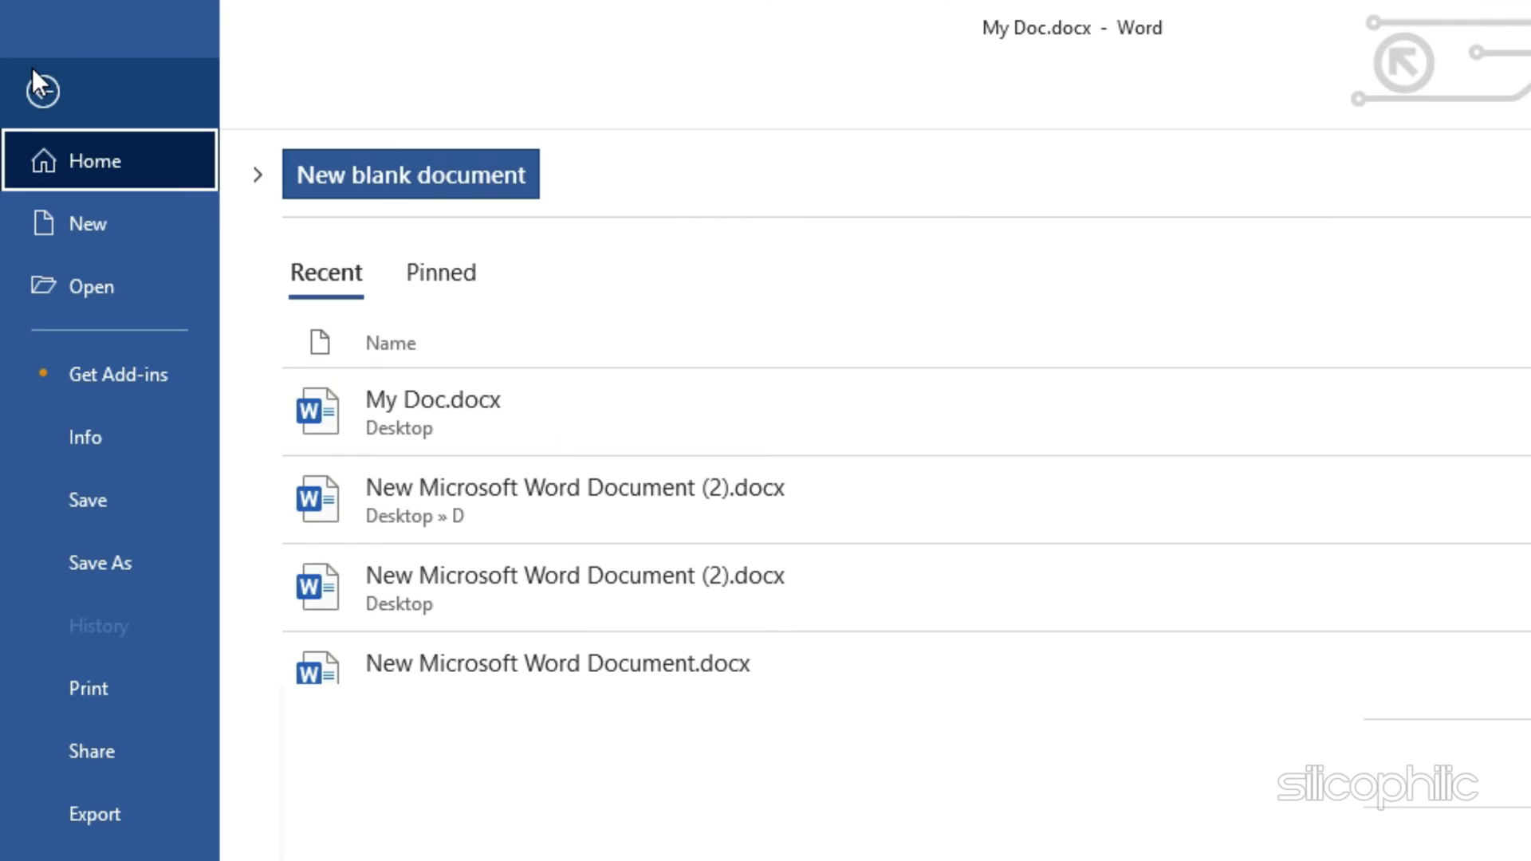
left_click(73, 553)
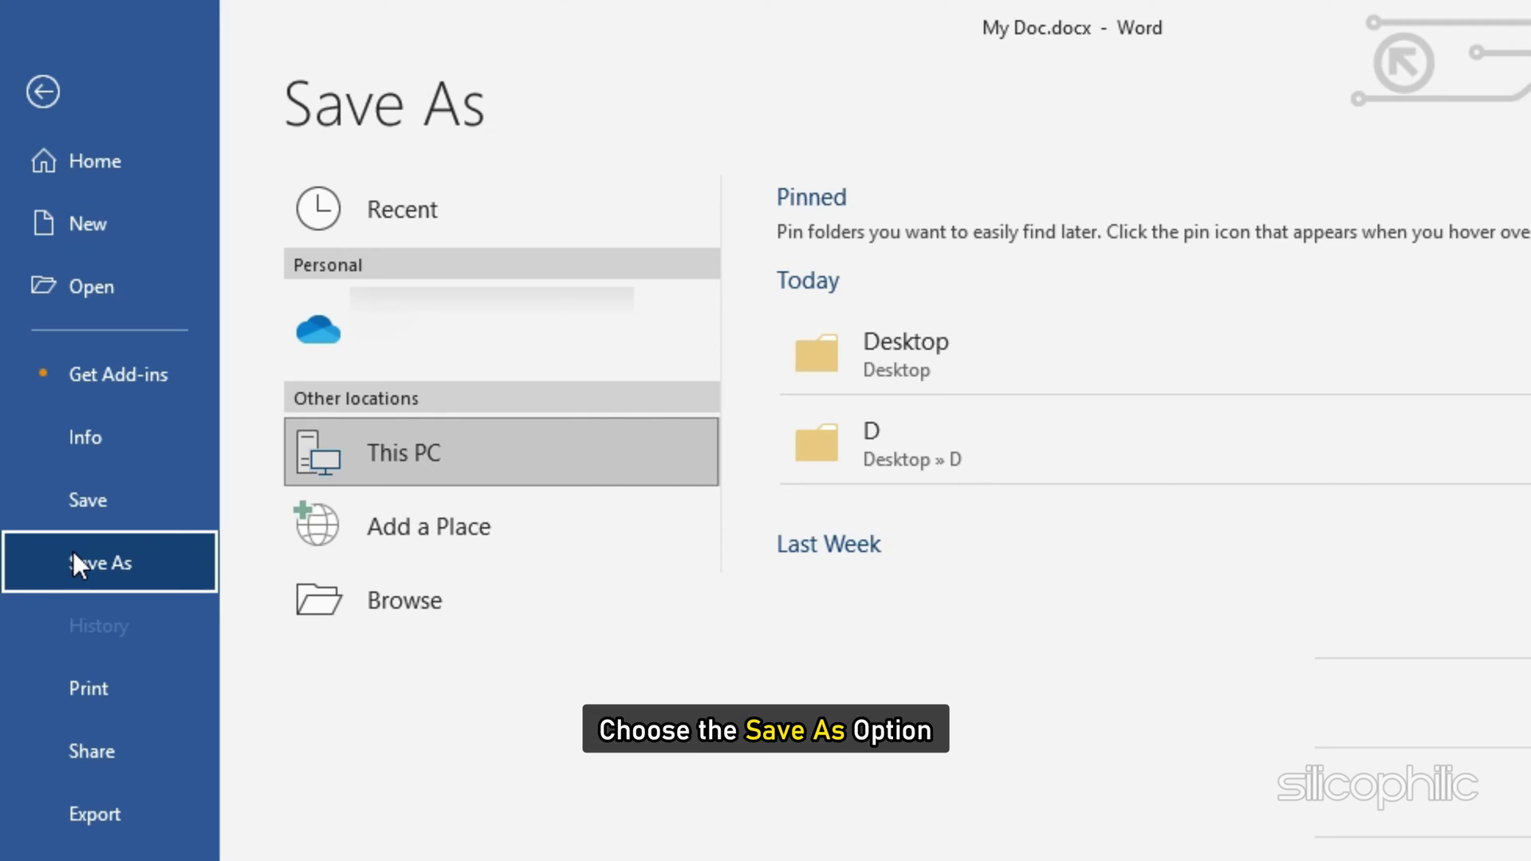
left_click(375, 467)
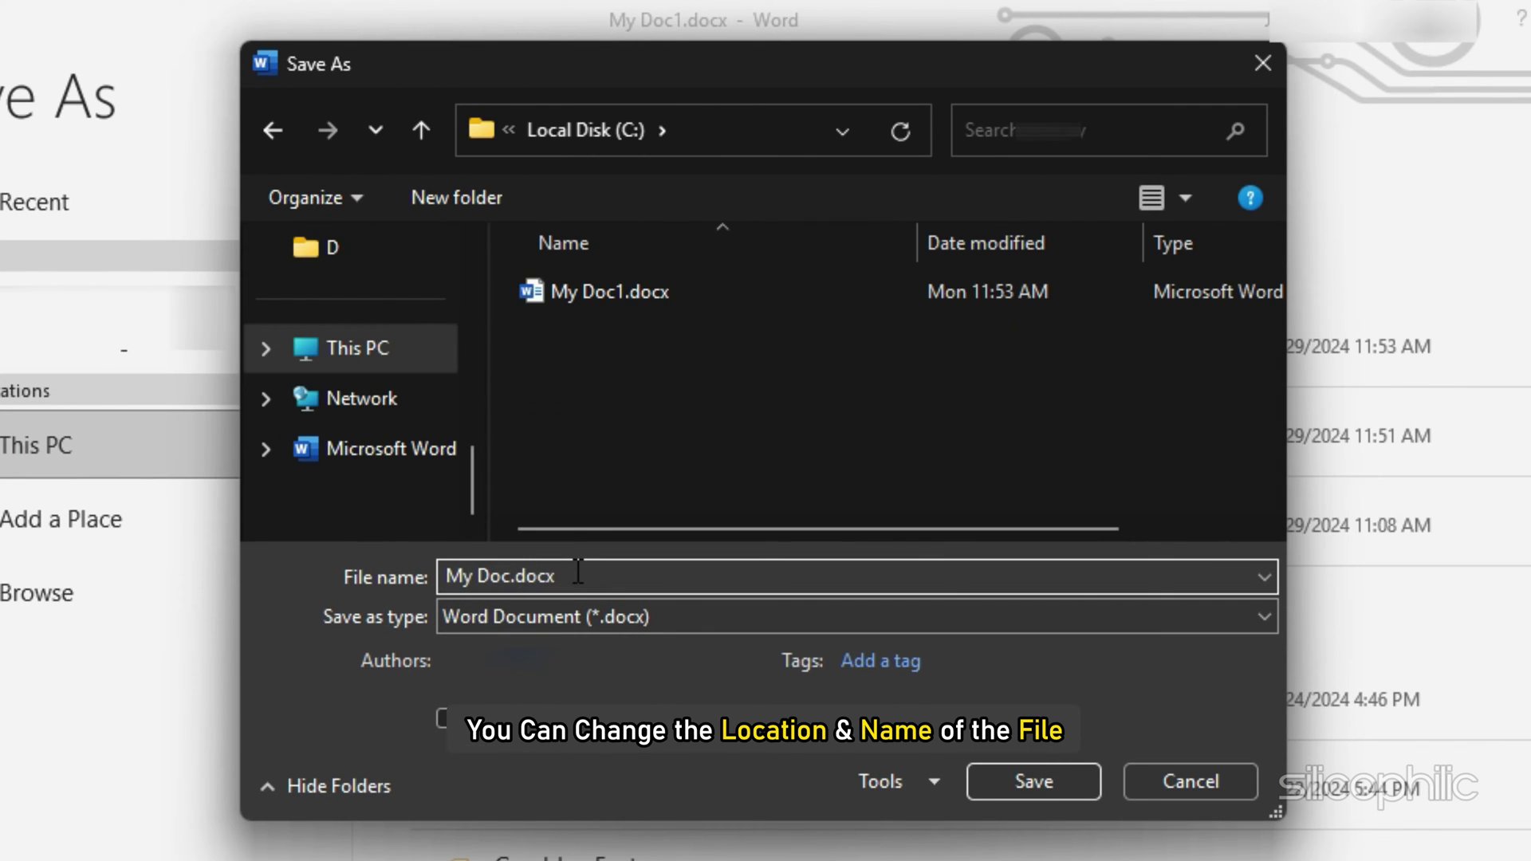
type("2")
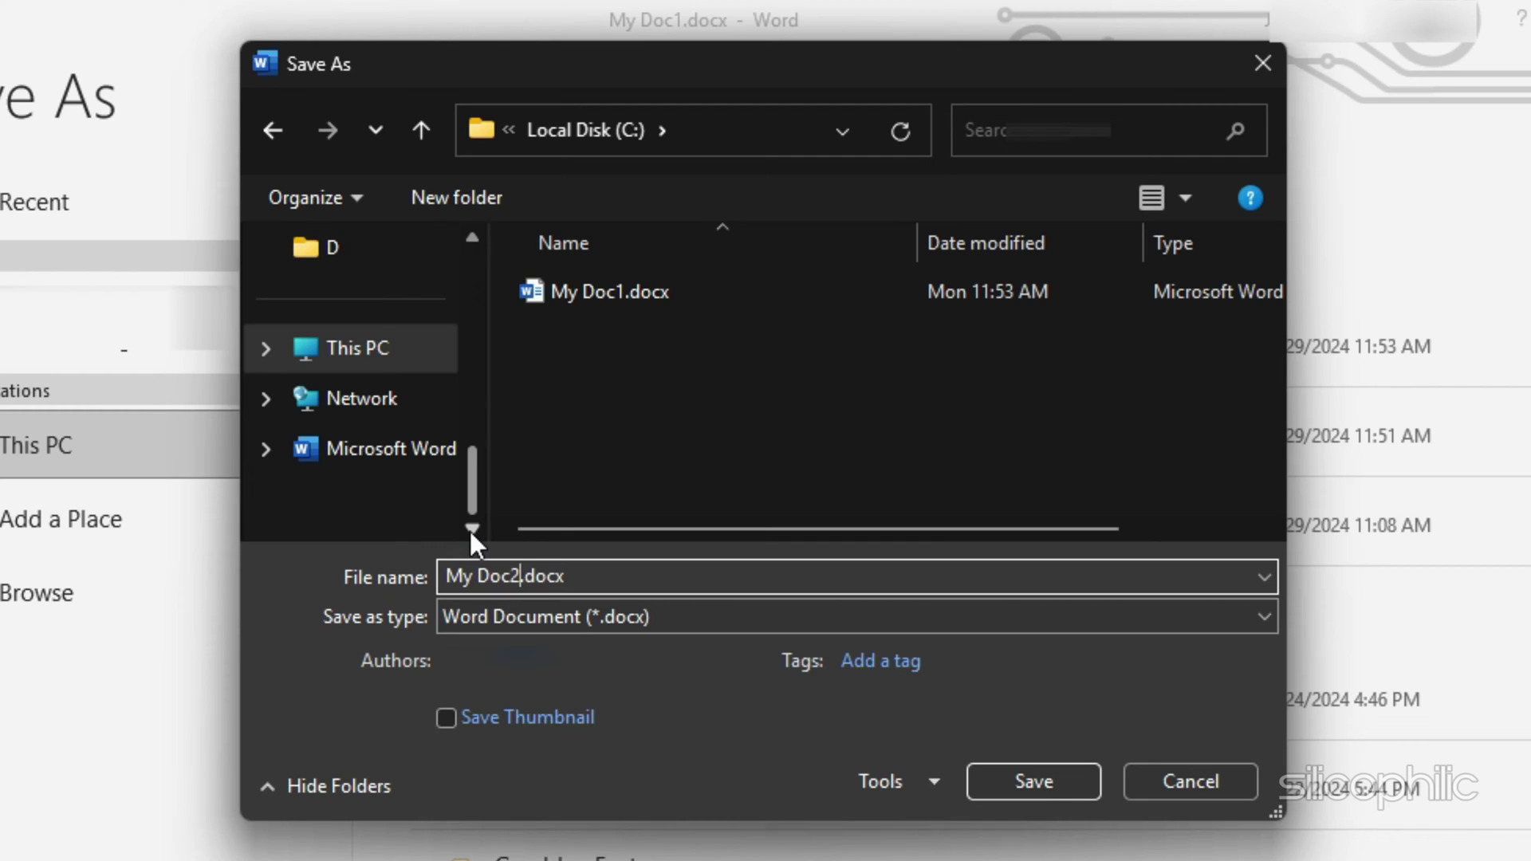
left_click(1232, 613)
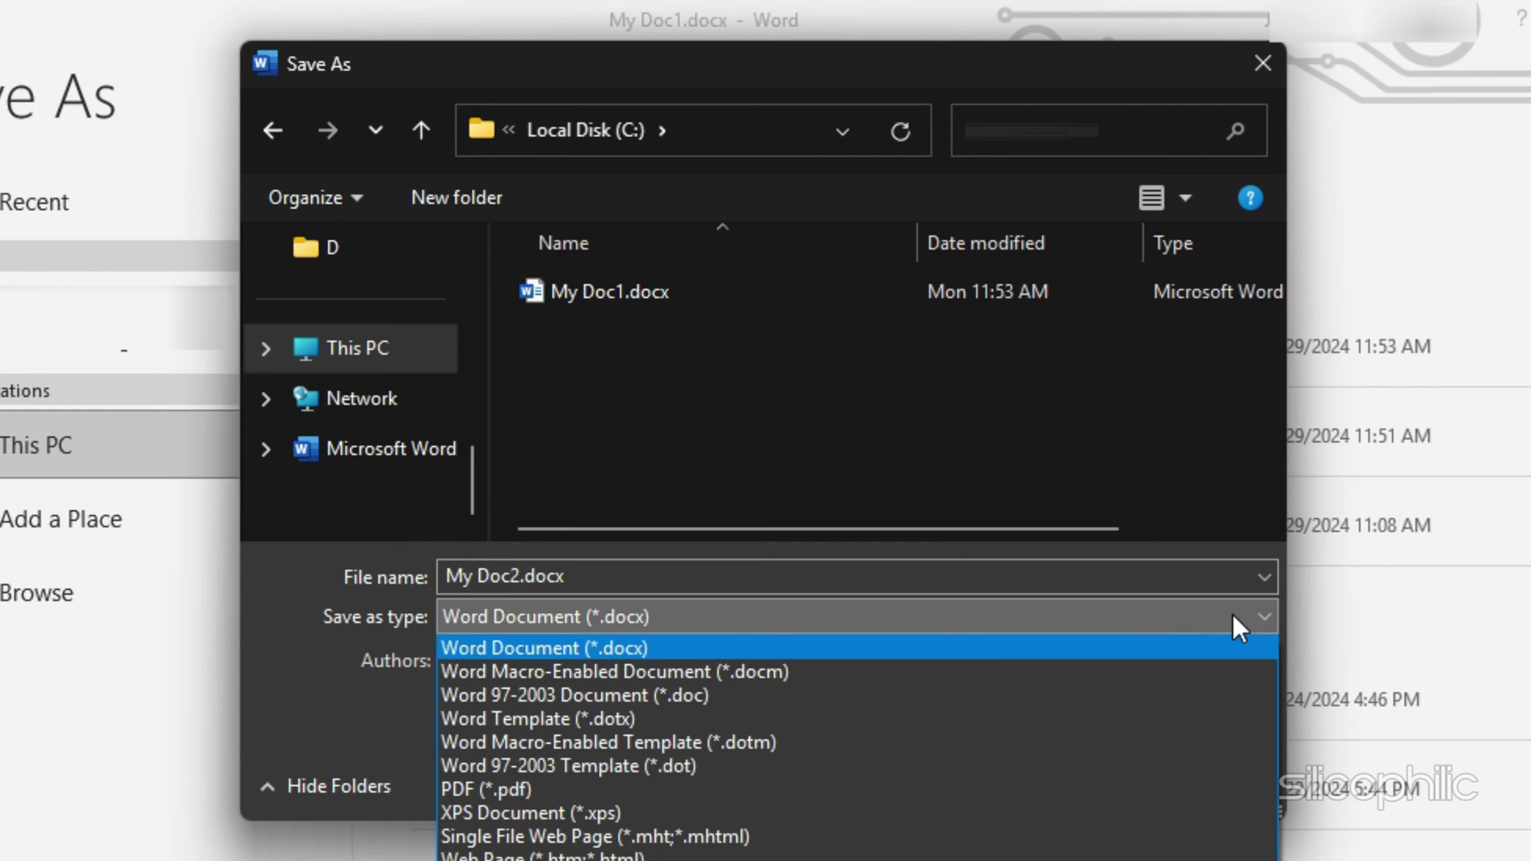
left_click(524, 645)
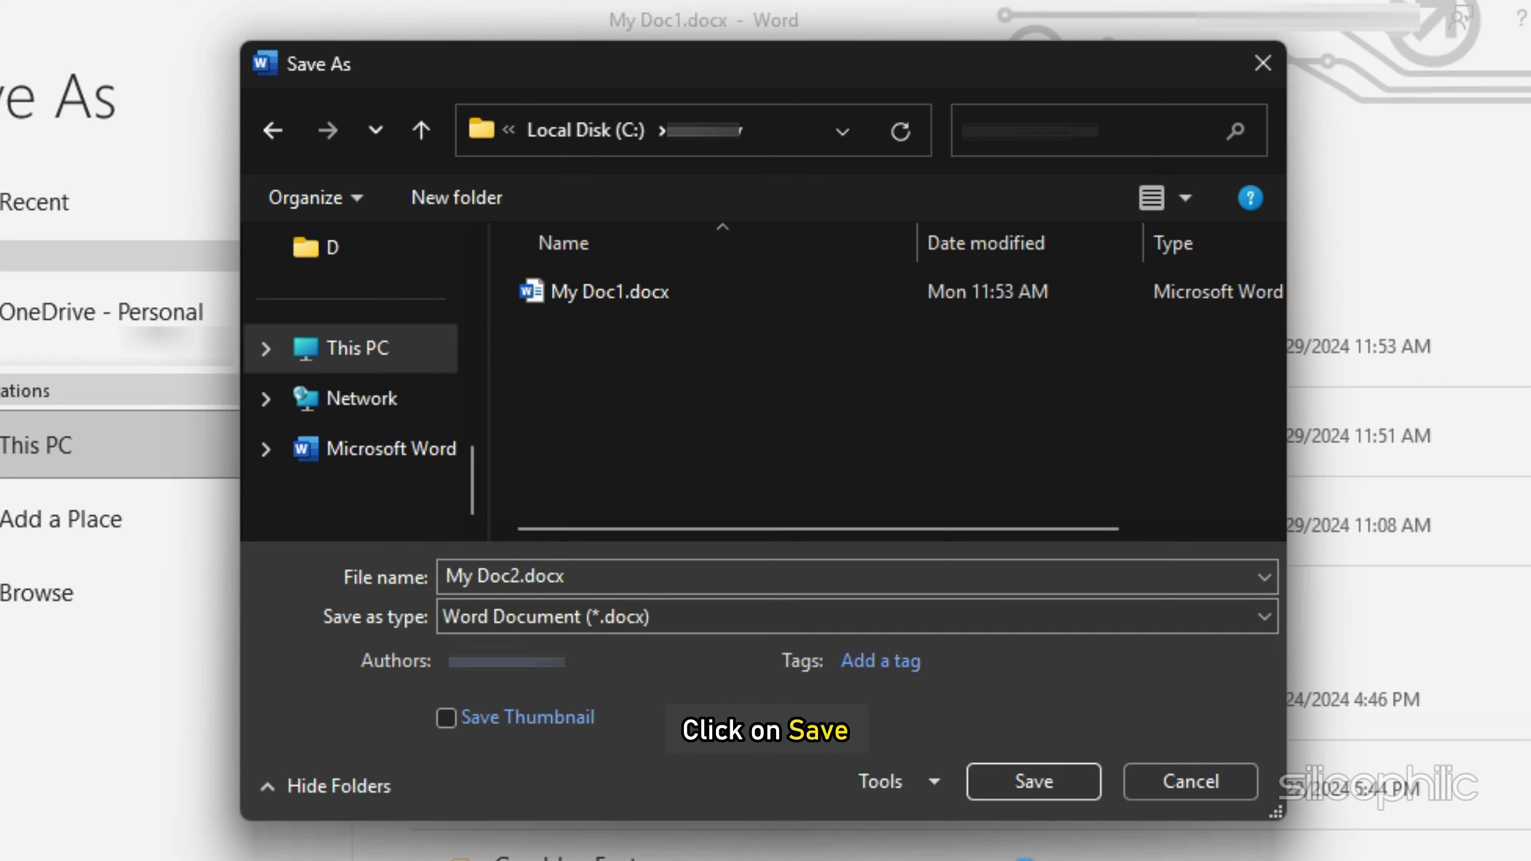
left_click(1059, 778)
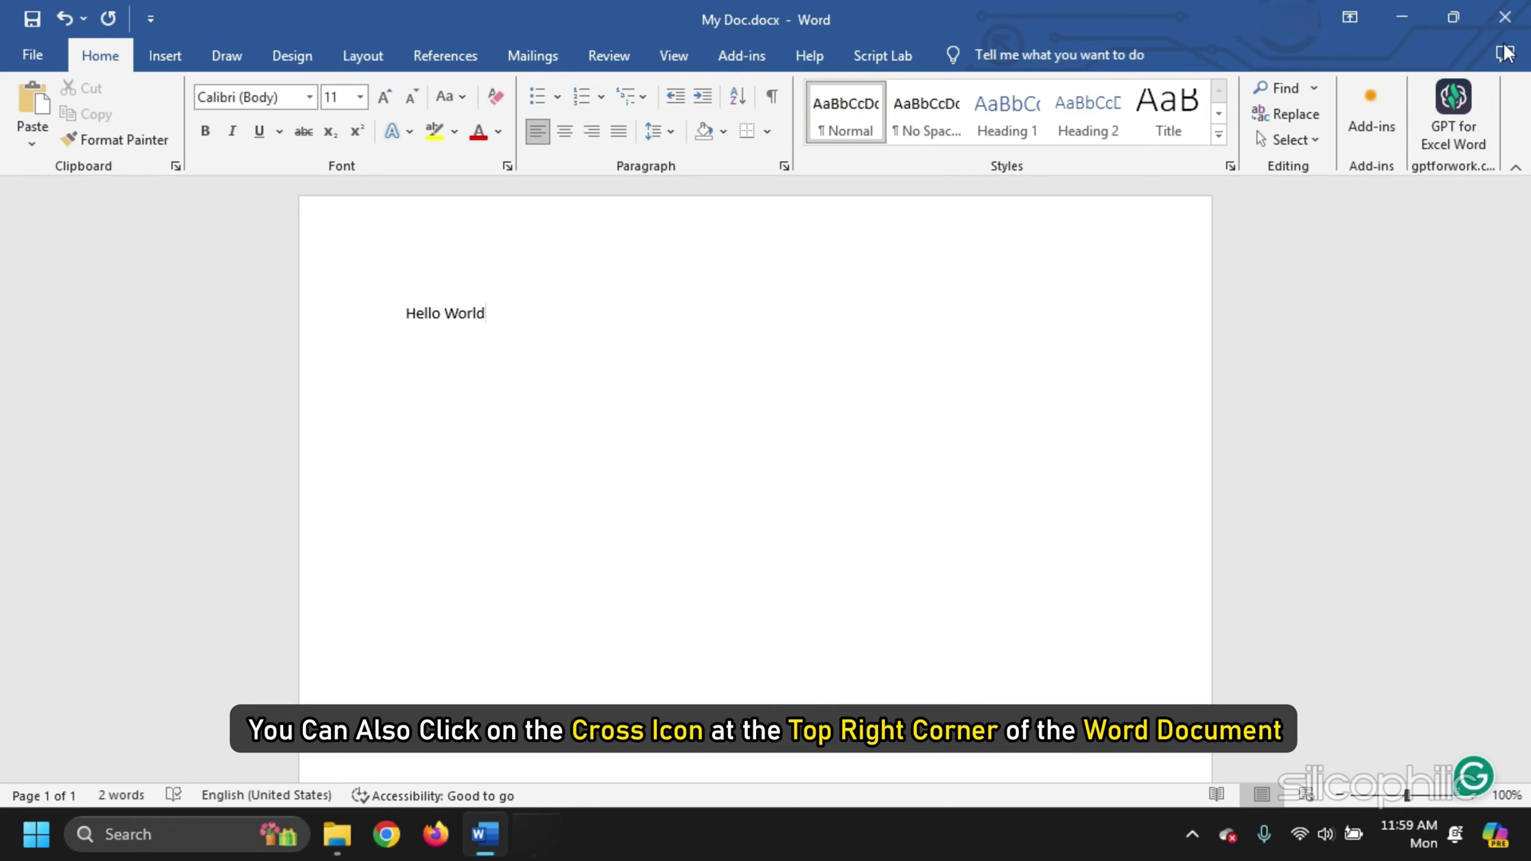
Close the Hello World document, saving its changes to My Doc.docx
left_click(1514, 16)
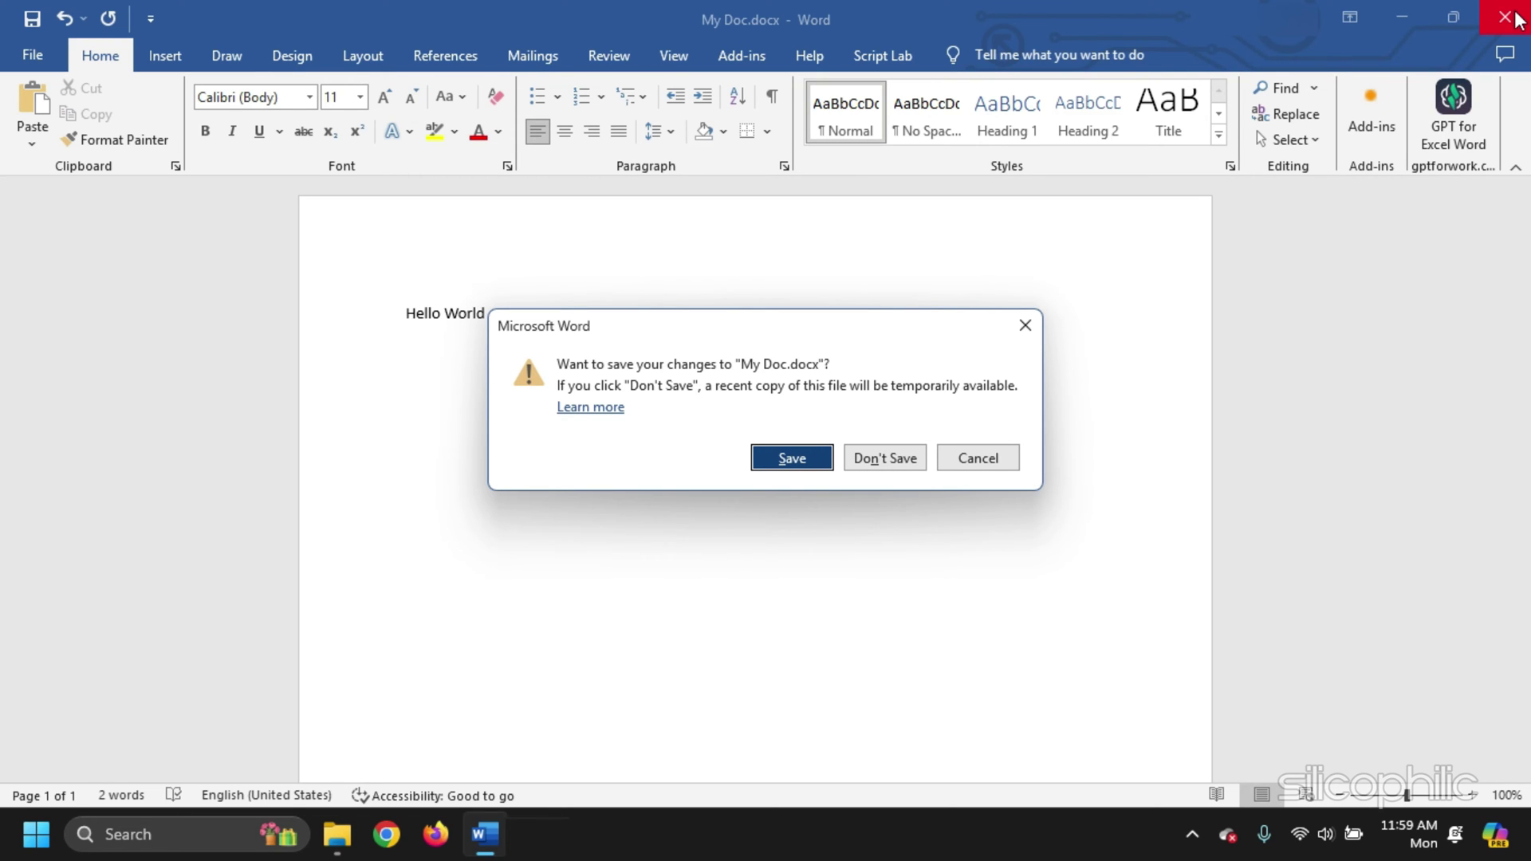
left_click(788, 460)
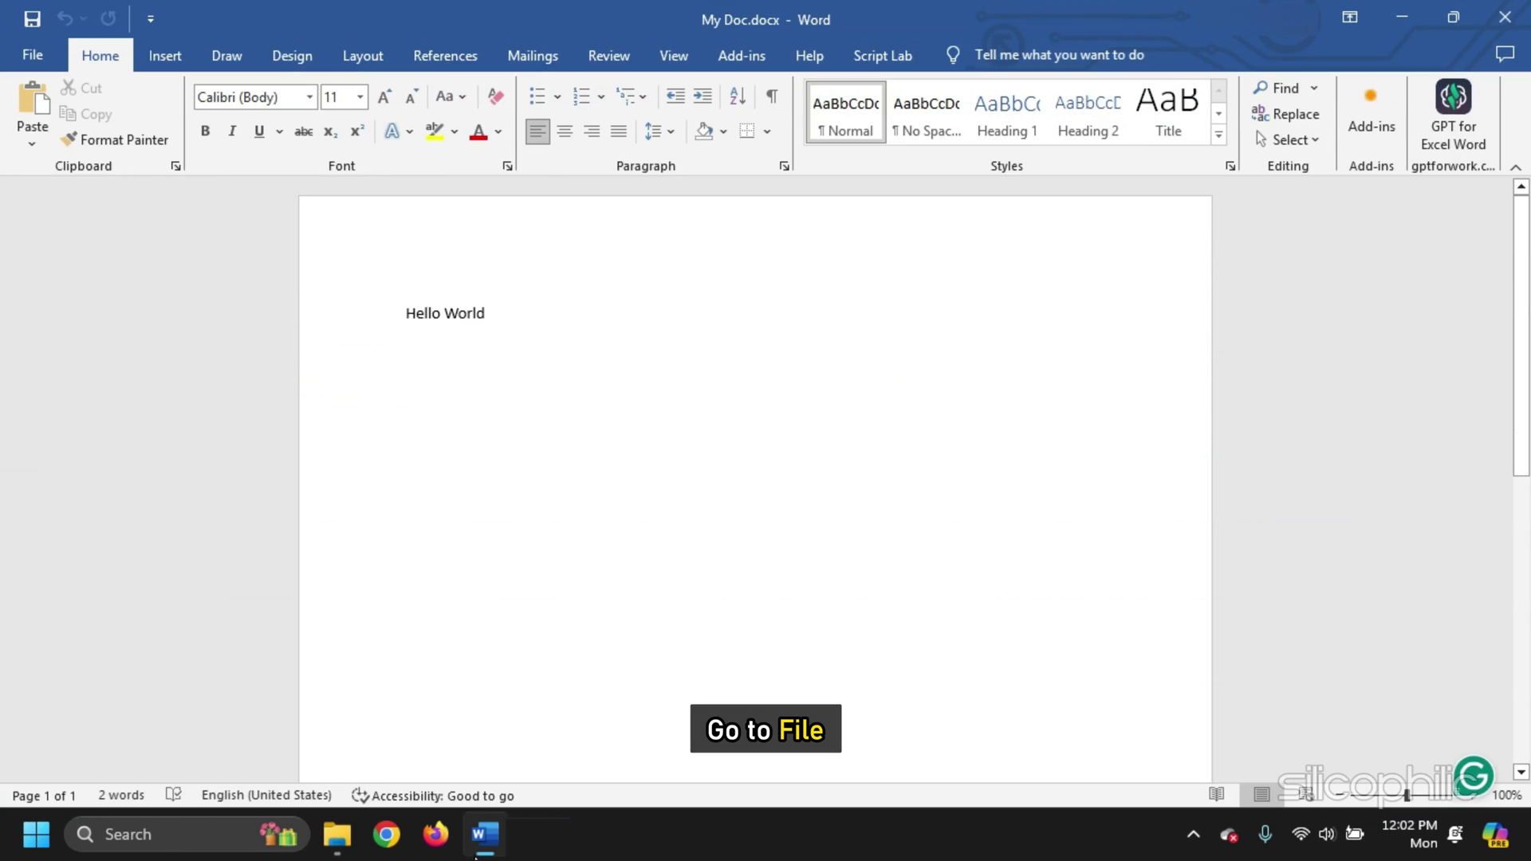
Enable 'Confirm file format conversion on open' under Advanced > General in Word Options
left_click(25, 50)
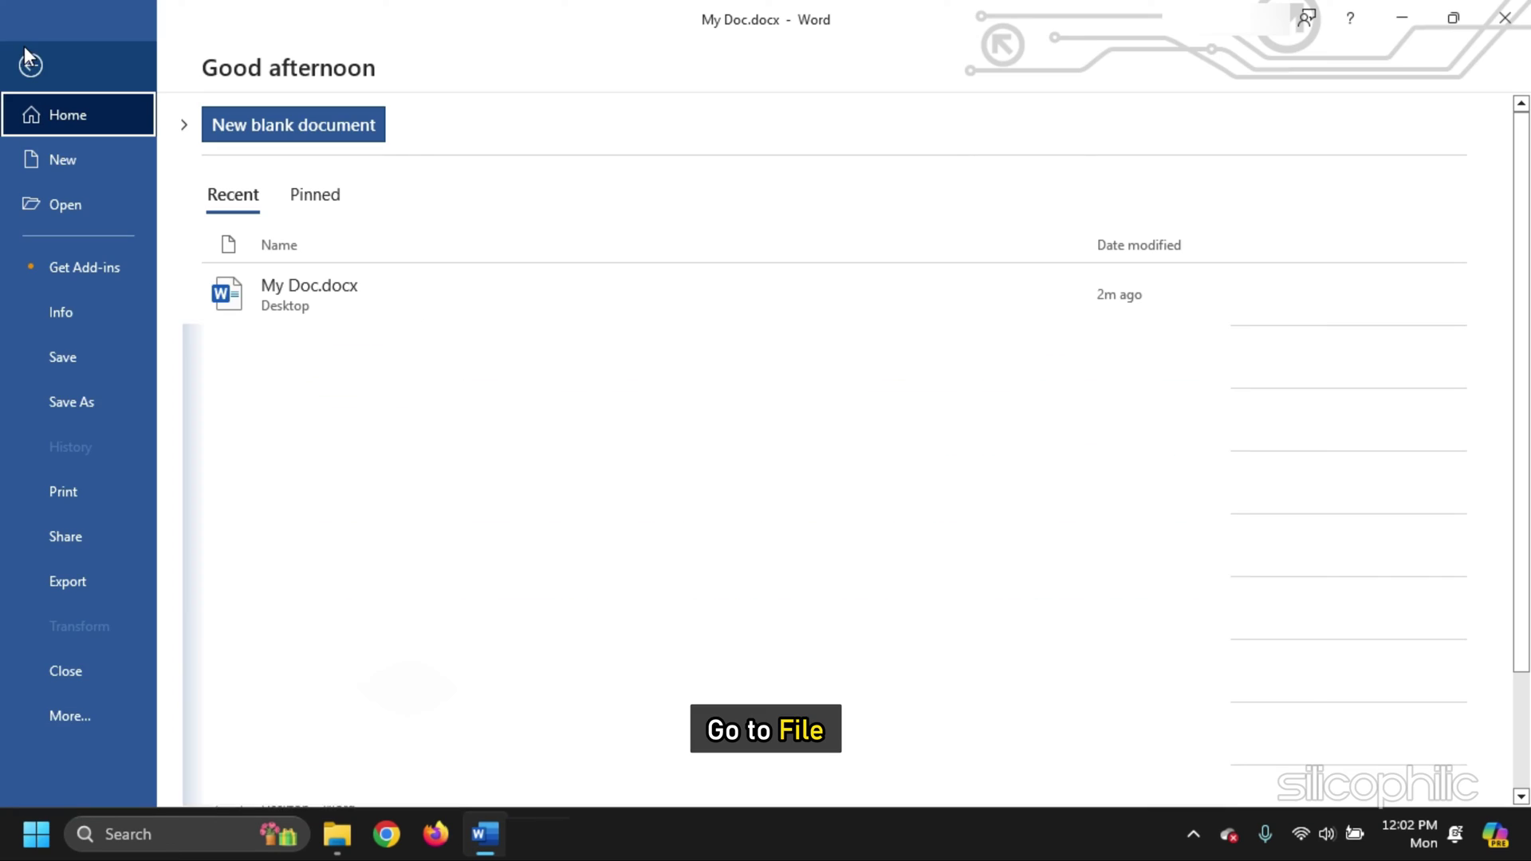
left_click(72, 717)
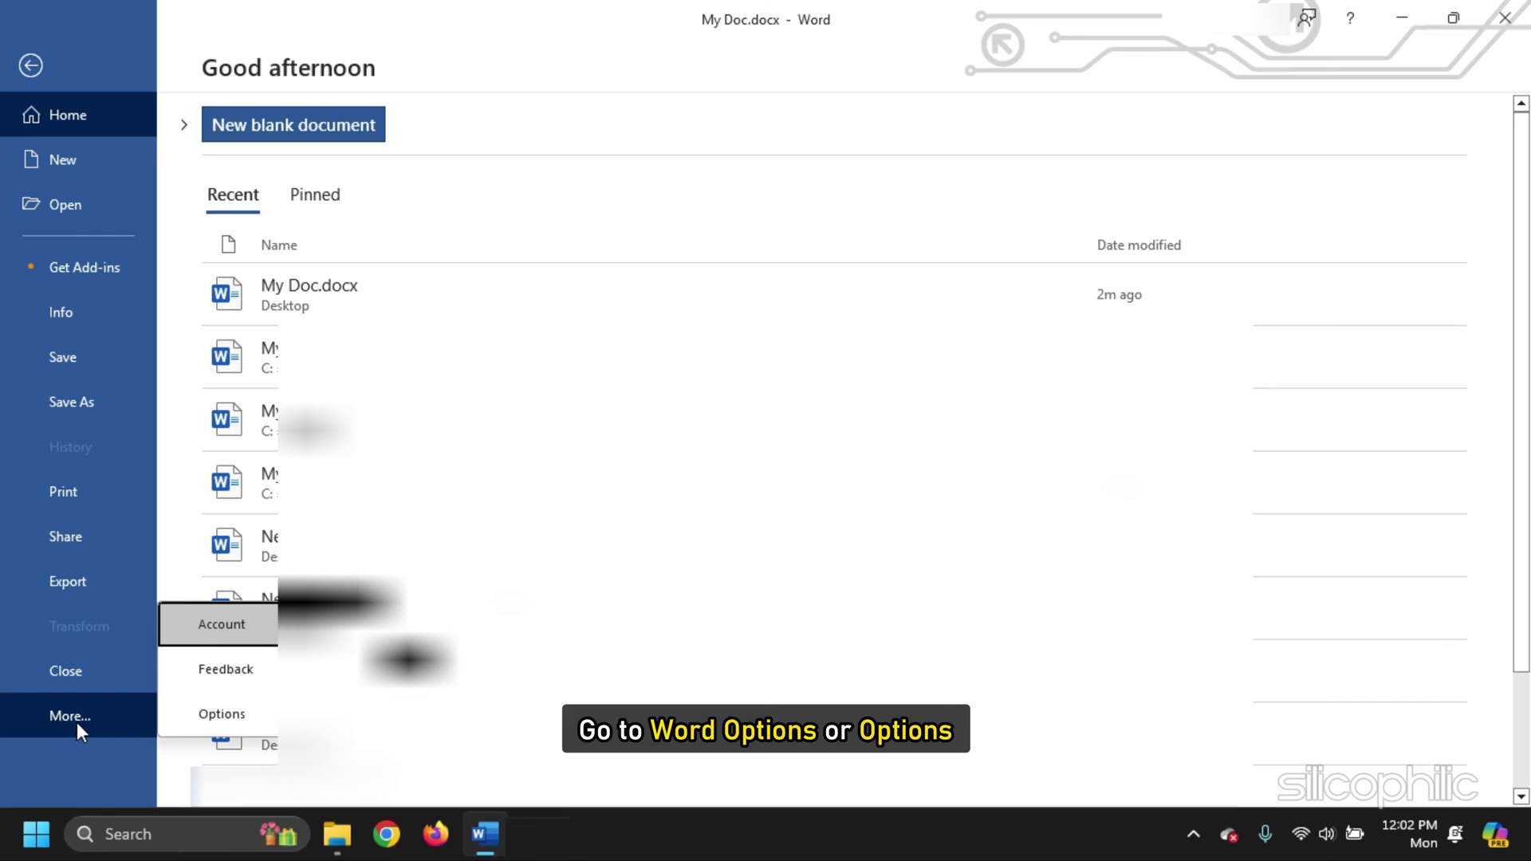
left_click(239, 715)
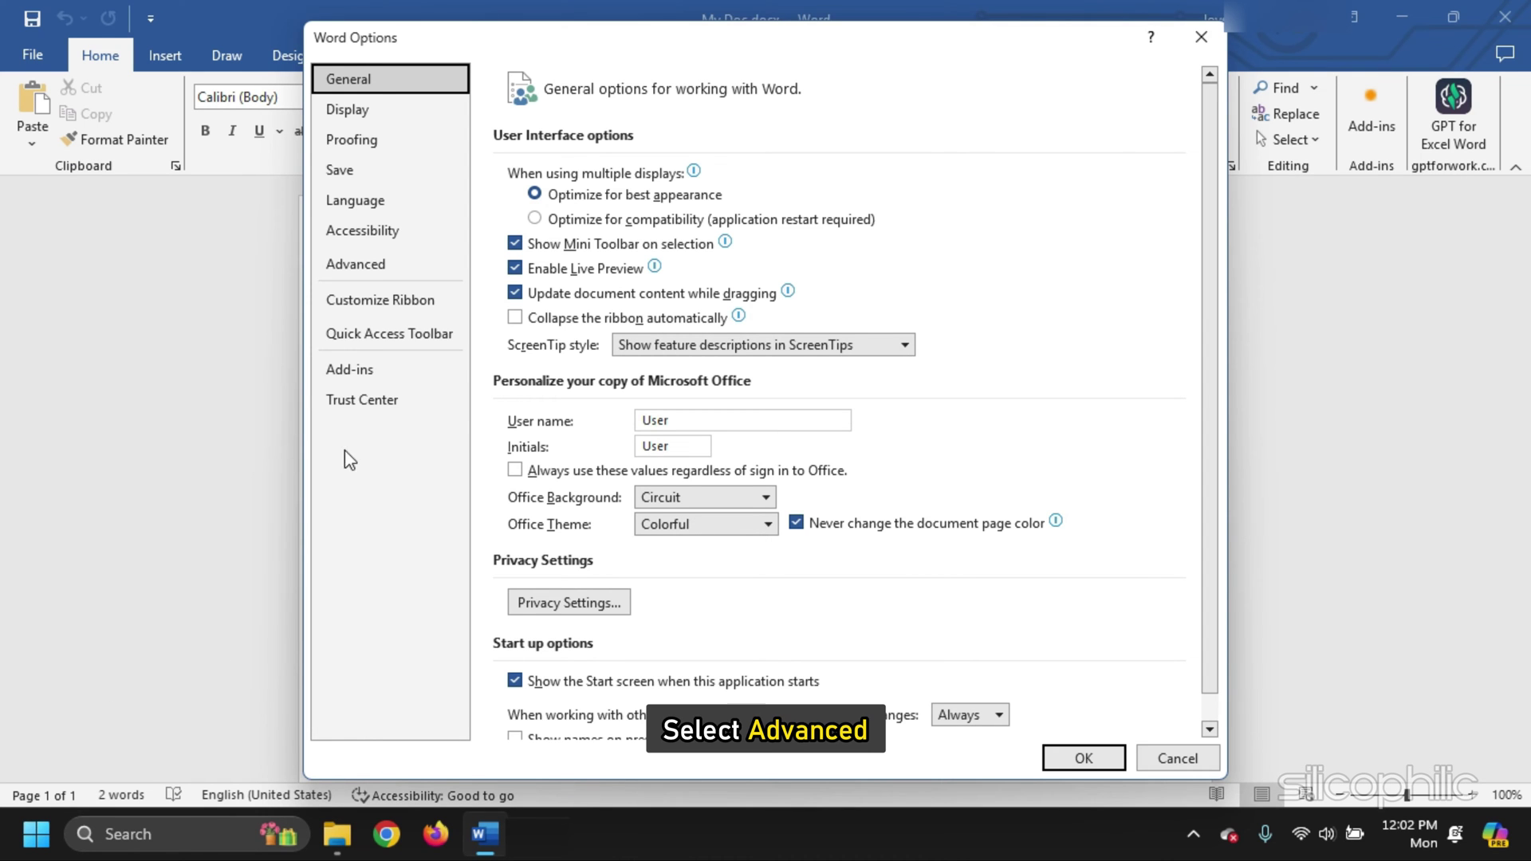
left_click(362, 264)
scroll(749, 440, "down", 15)
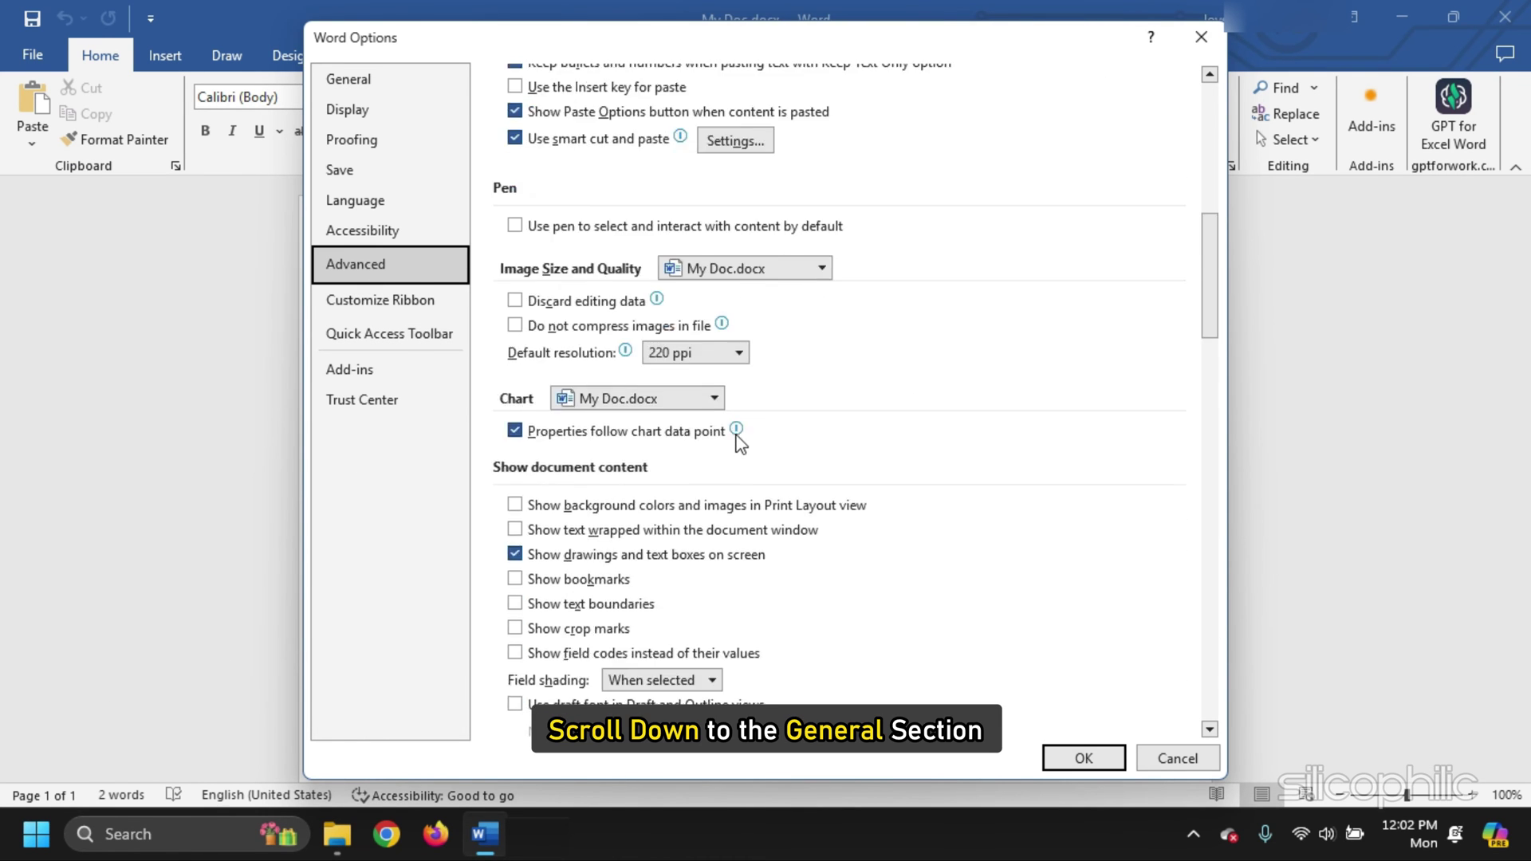
scroll(740, 444, "down", 15)
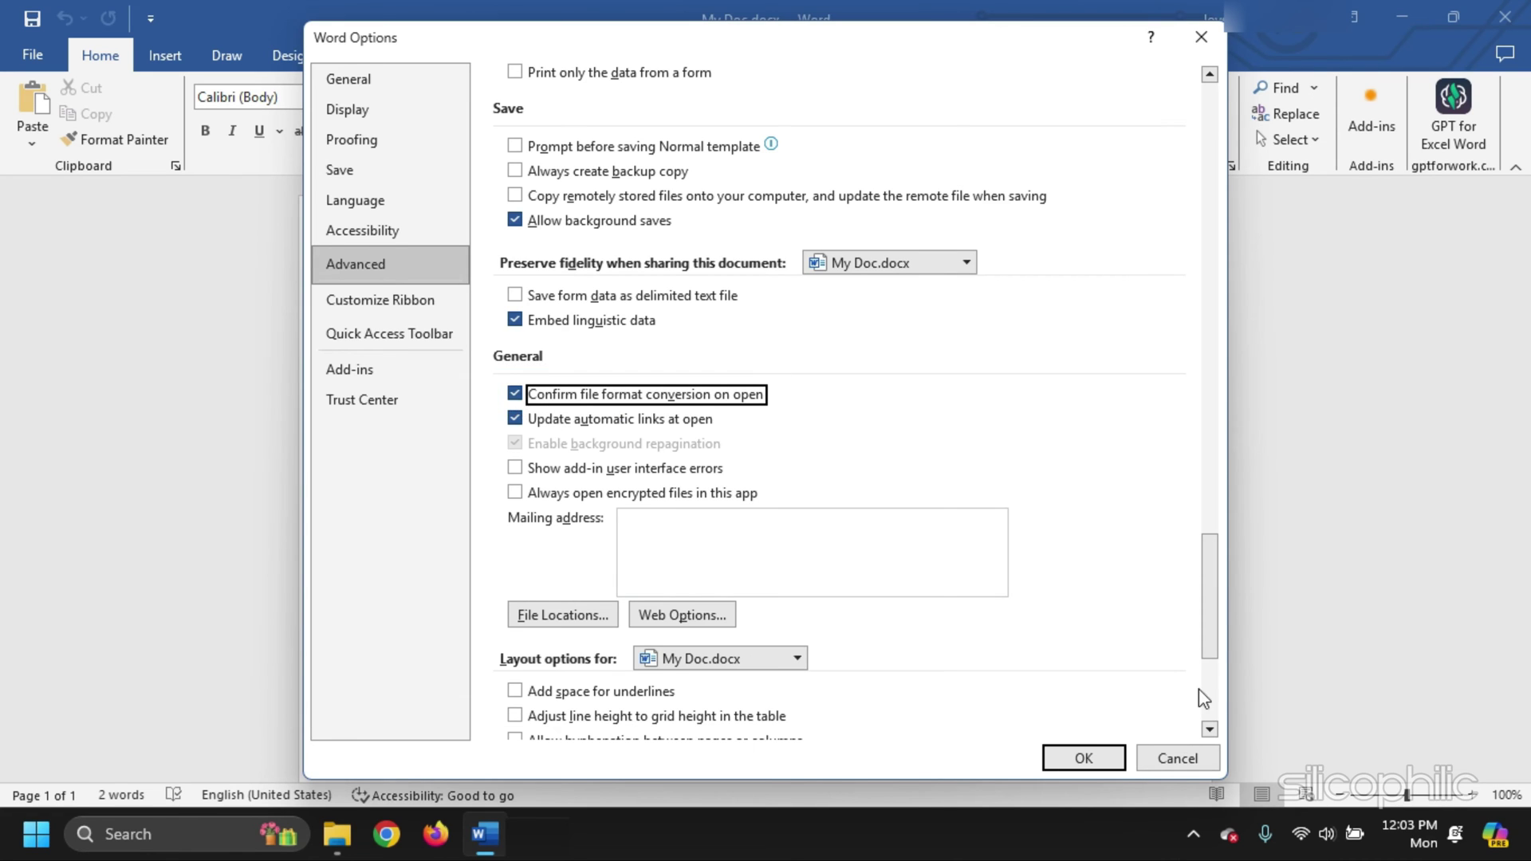
left_click(1084, 759)
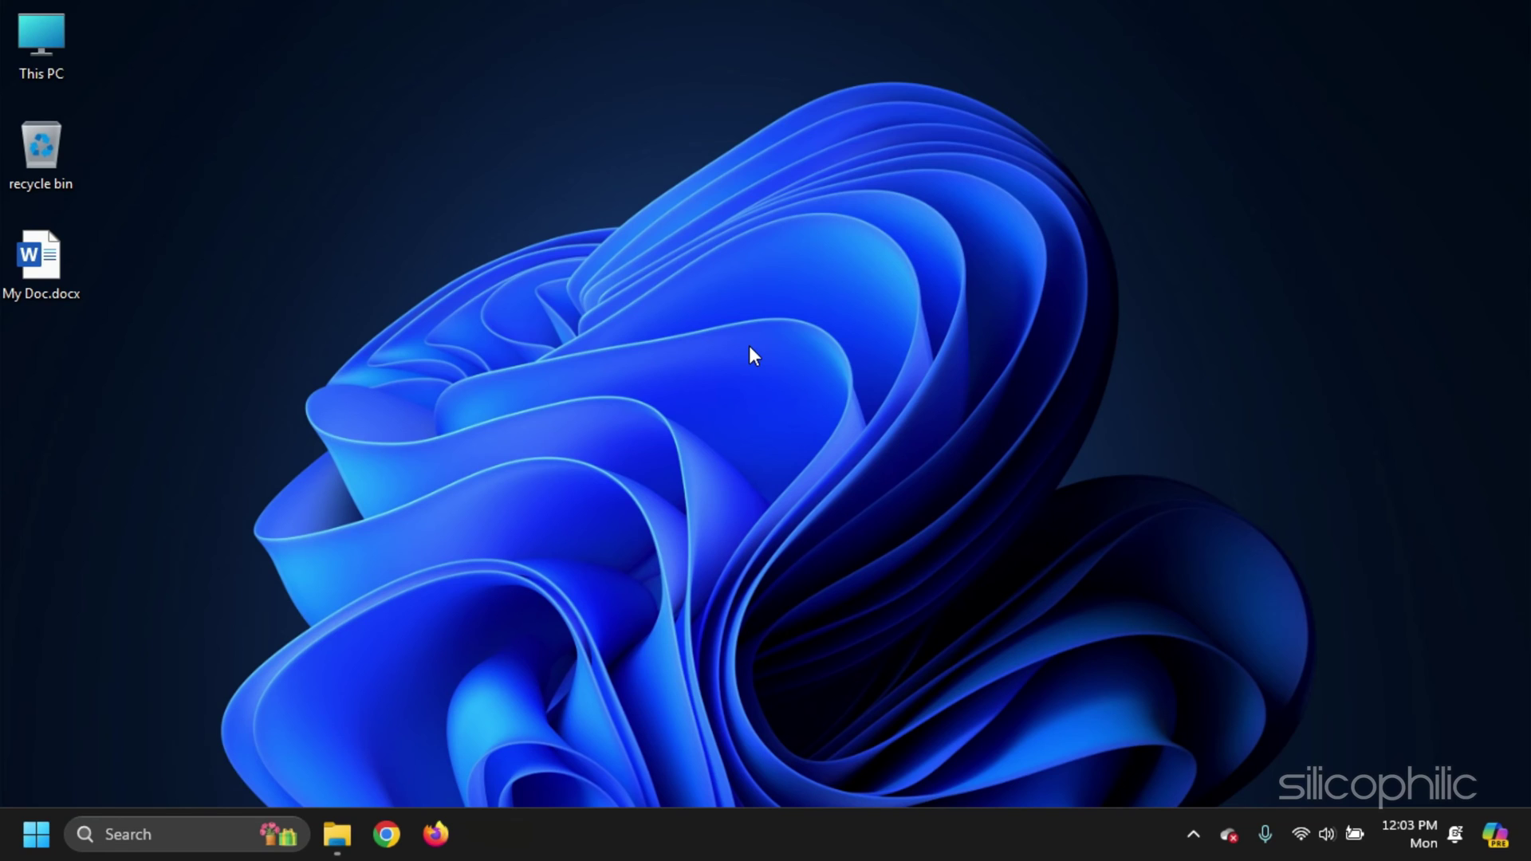
Repair Microsoft 365 (Office) from its Advanced options under Settings > Apps > Installed apps
left_click(38, 838)
left_click(629, 239)
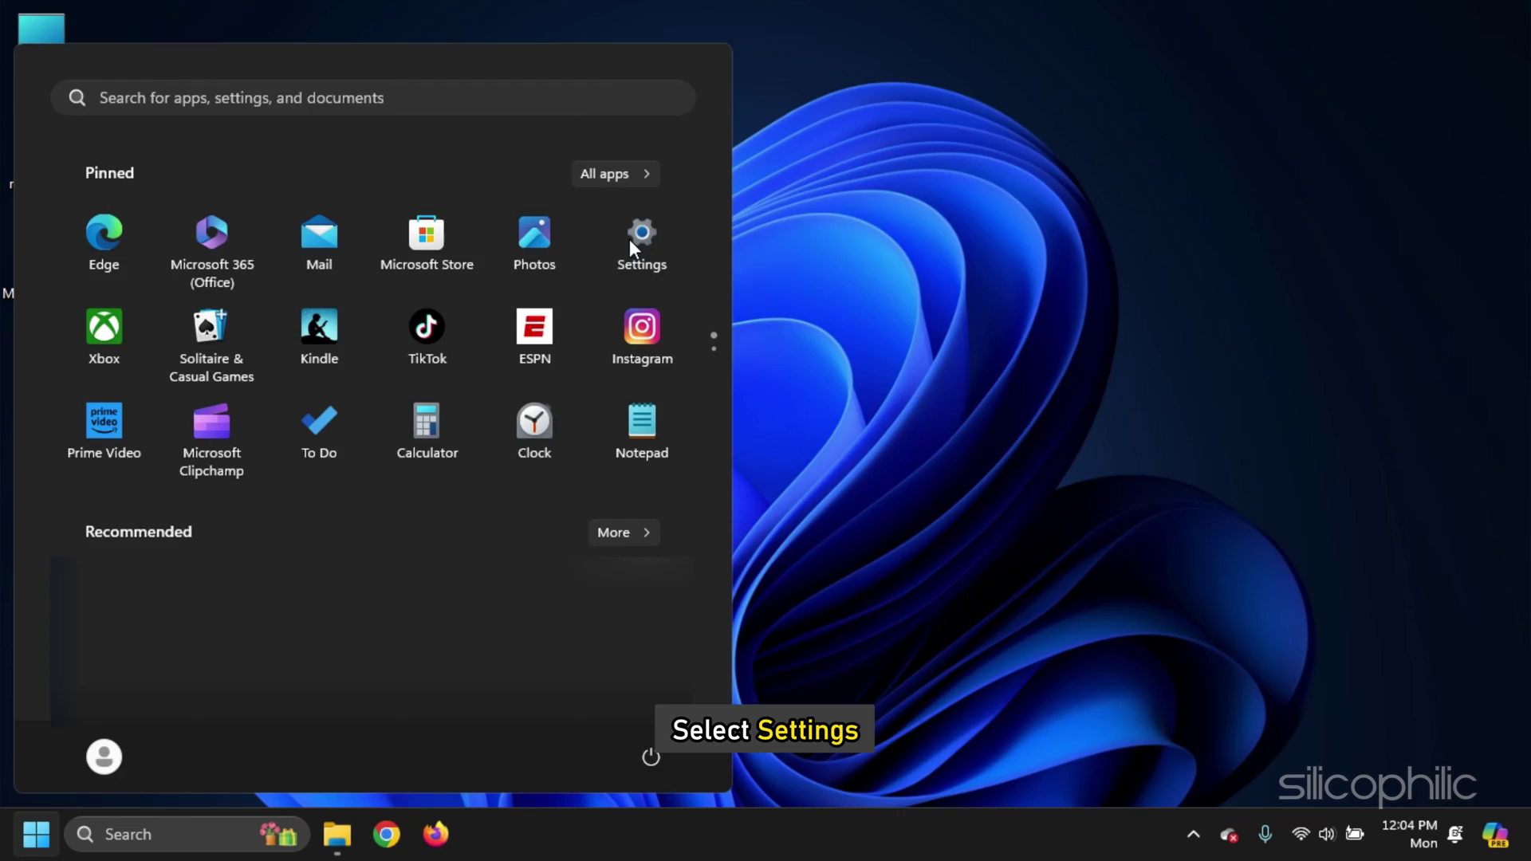
left_click(248, 477)
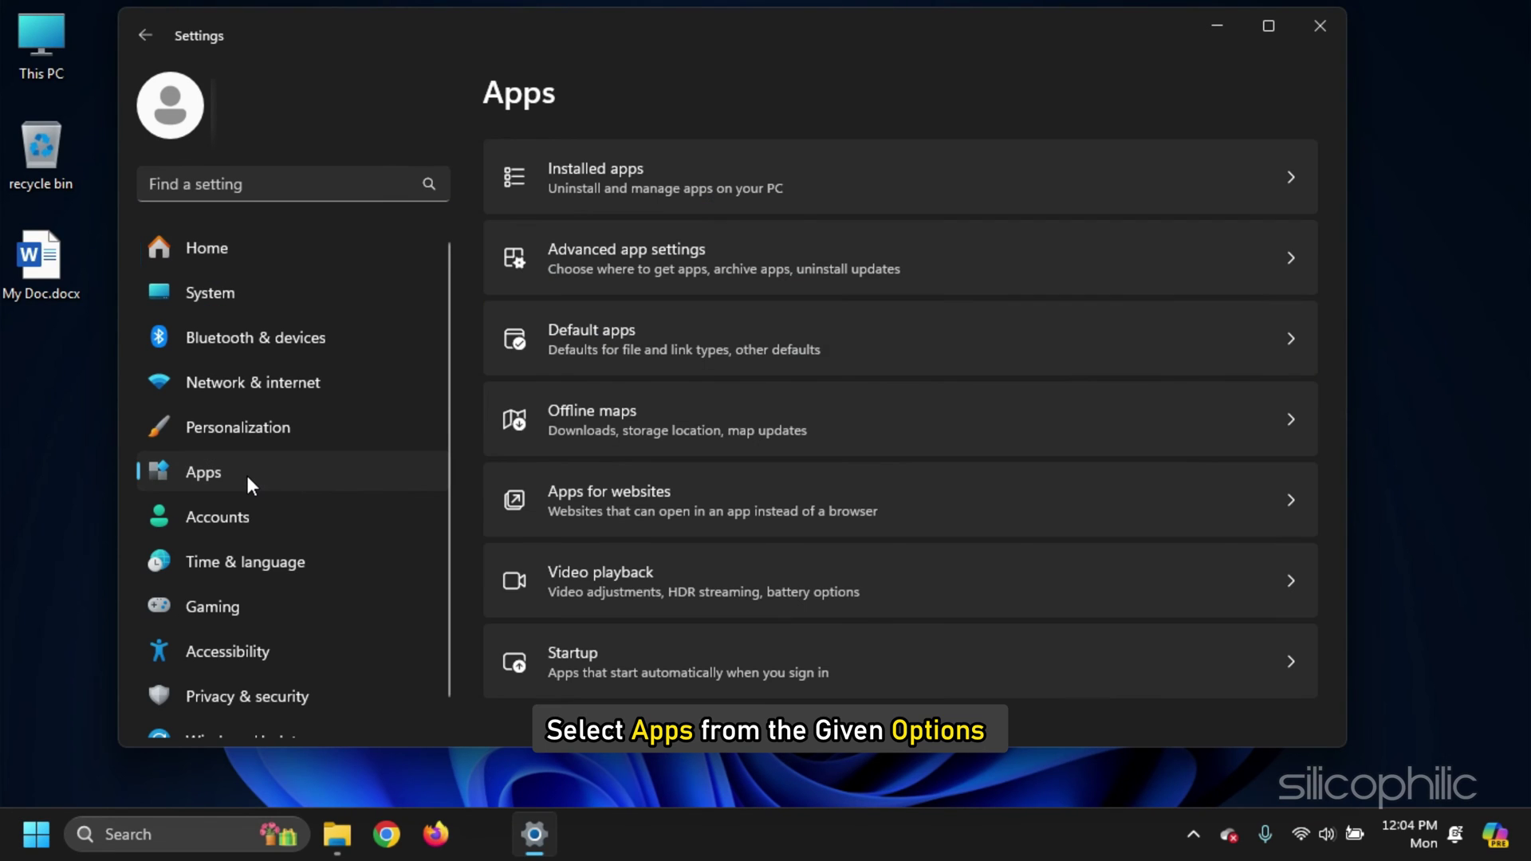
left_click(1228, 174)
scroll(1040, 475, "down", 5)
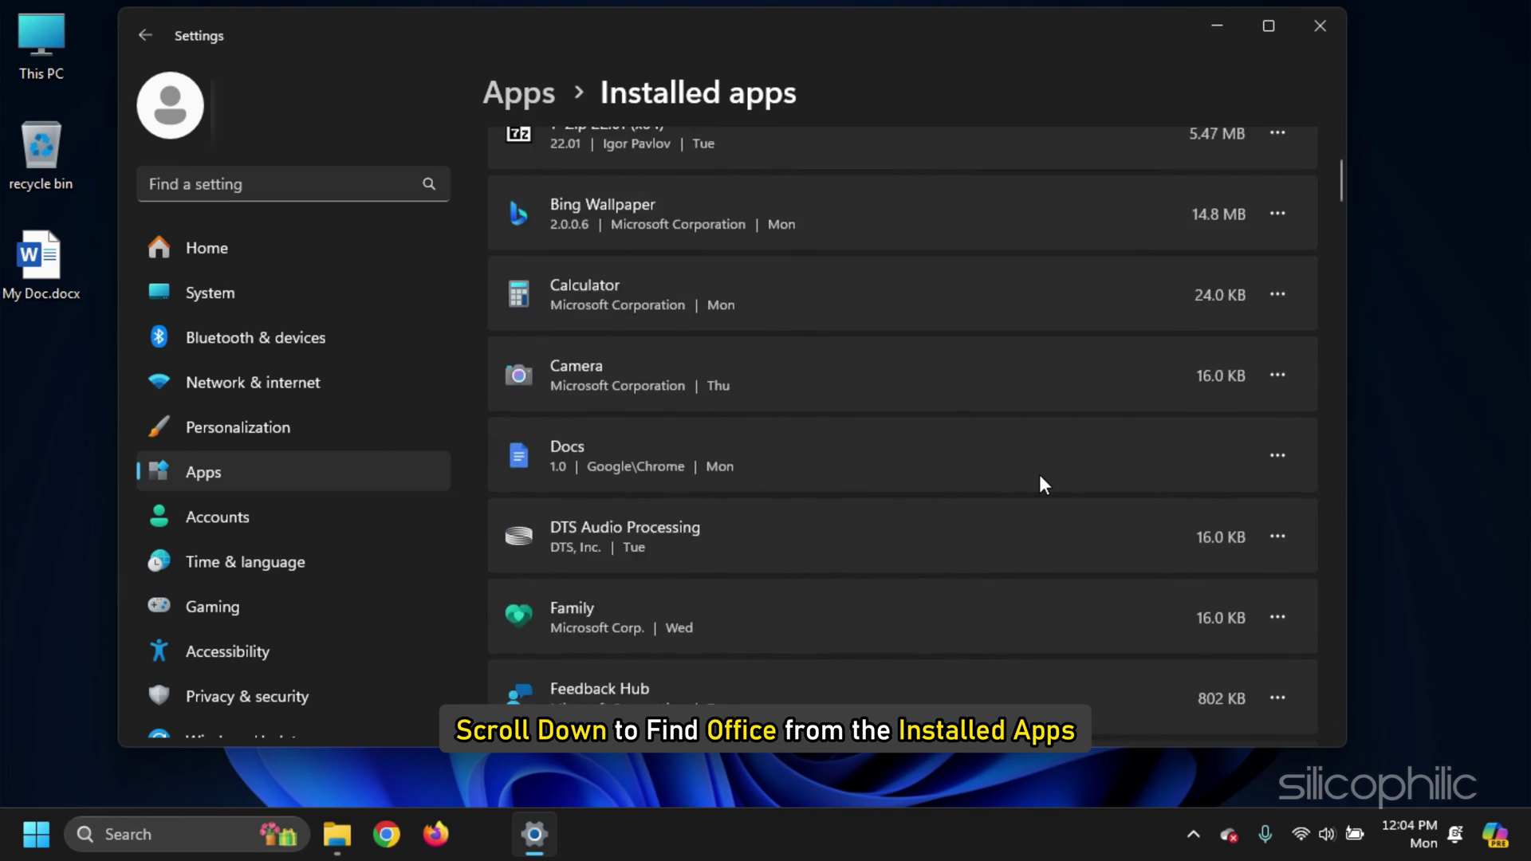
scroll(1040, 475, "down", 12)
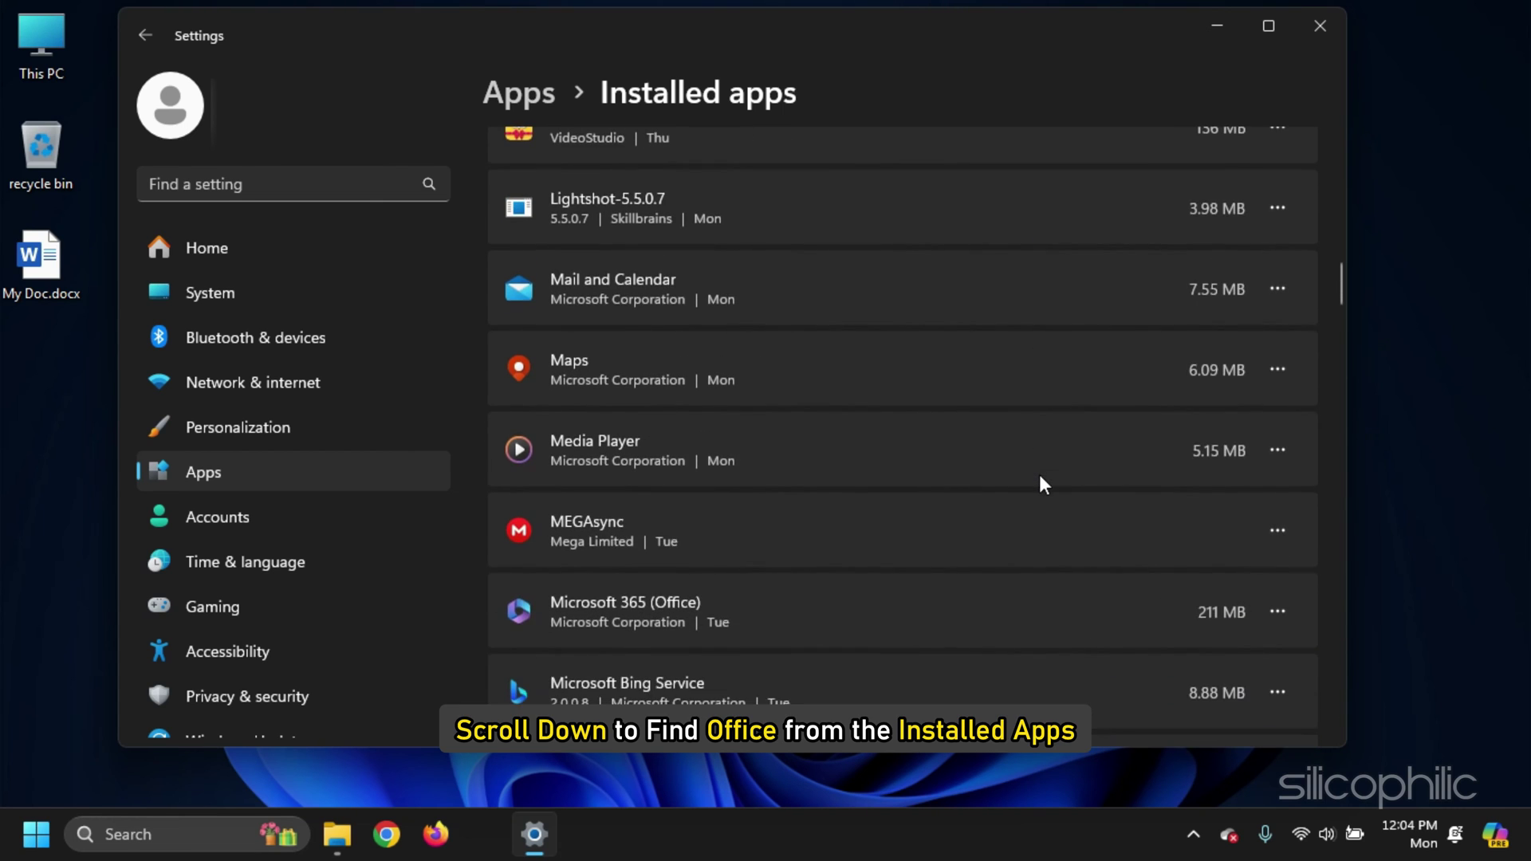
left_click(1278, 425)
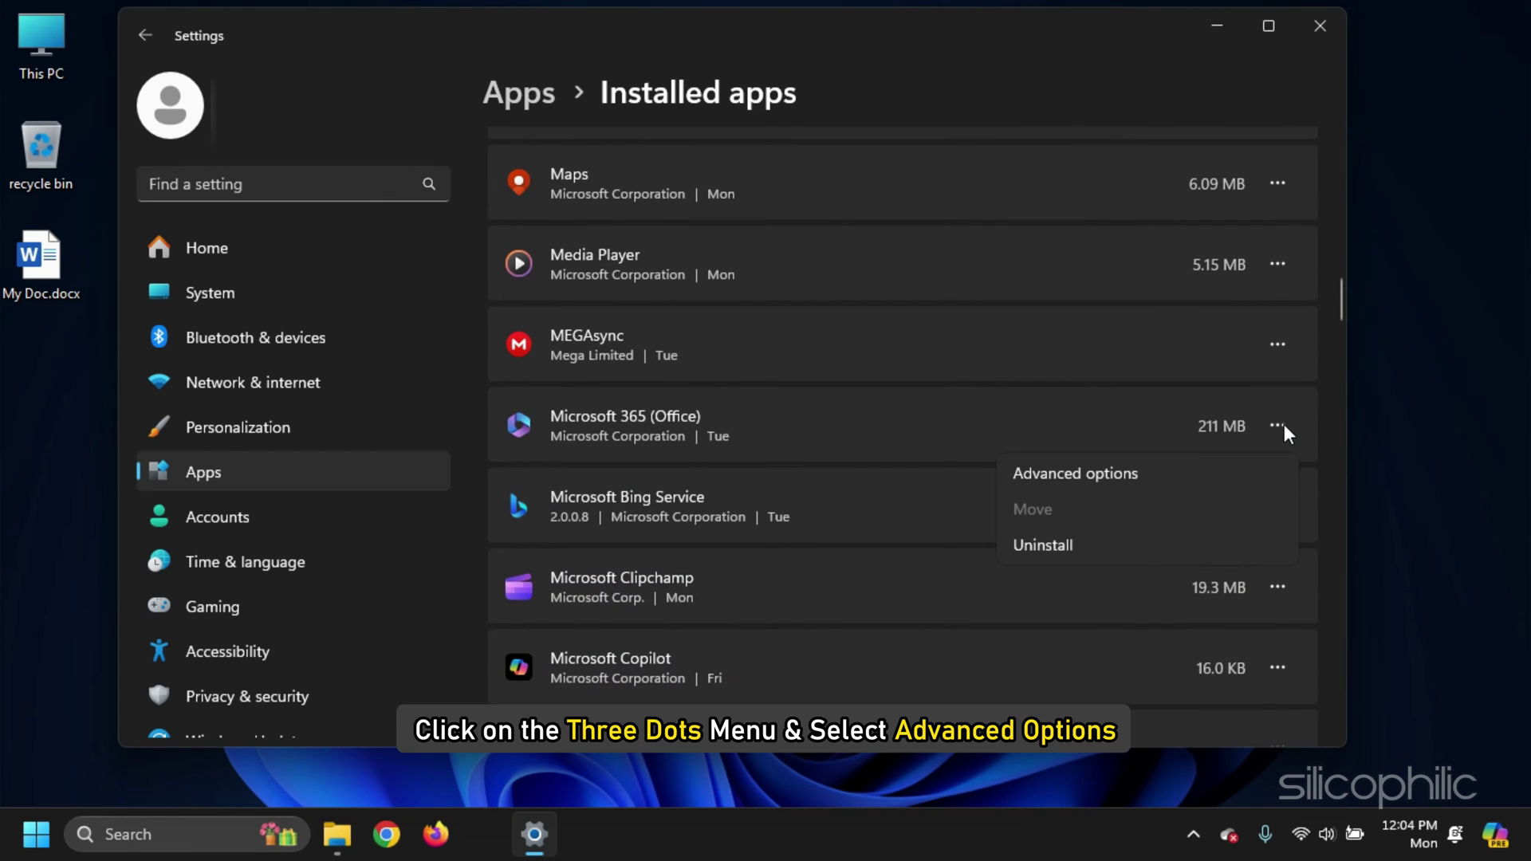
left_click(1136, 473)
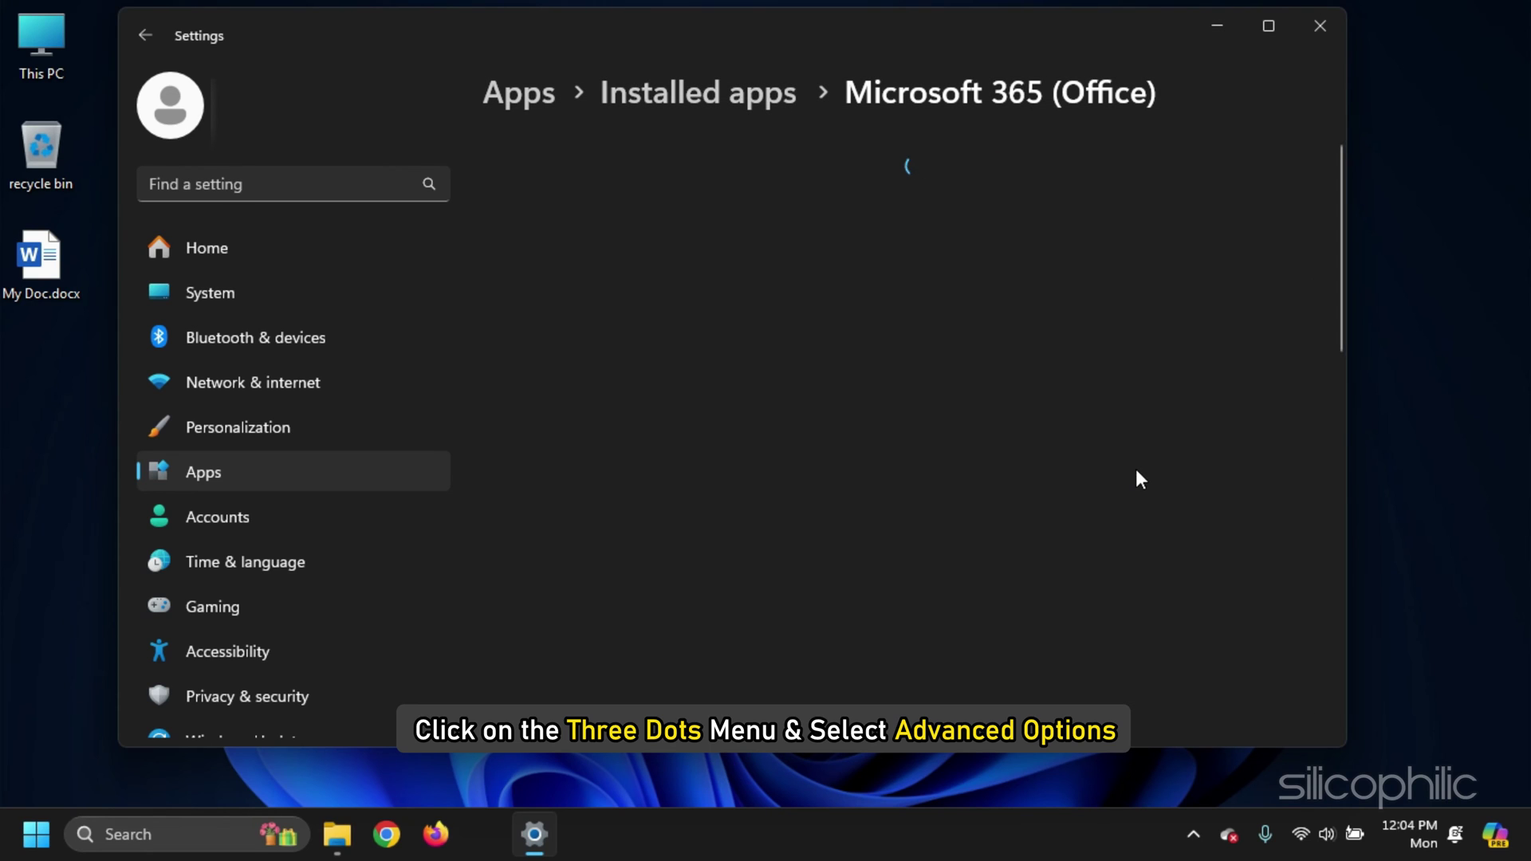
scroll(847, 488, "down", 8)
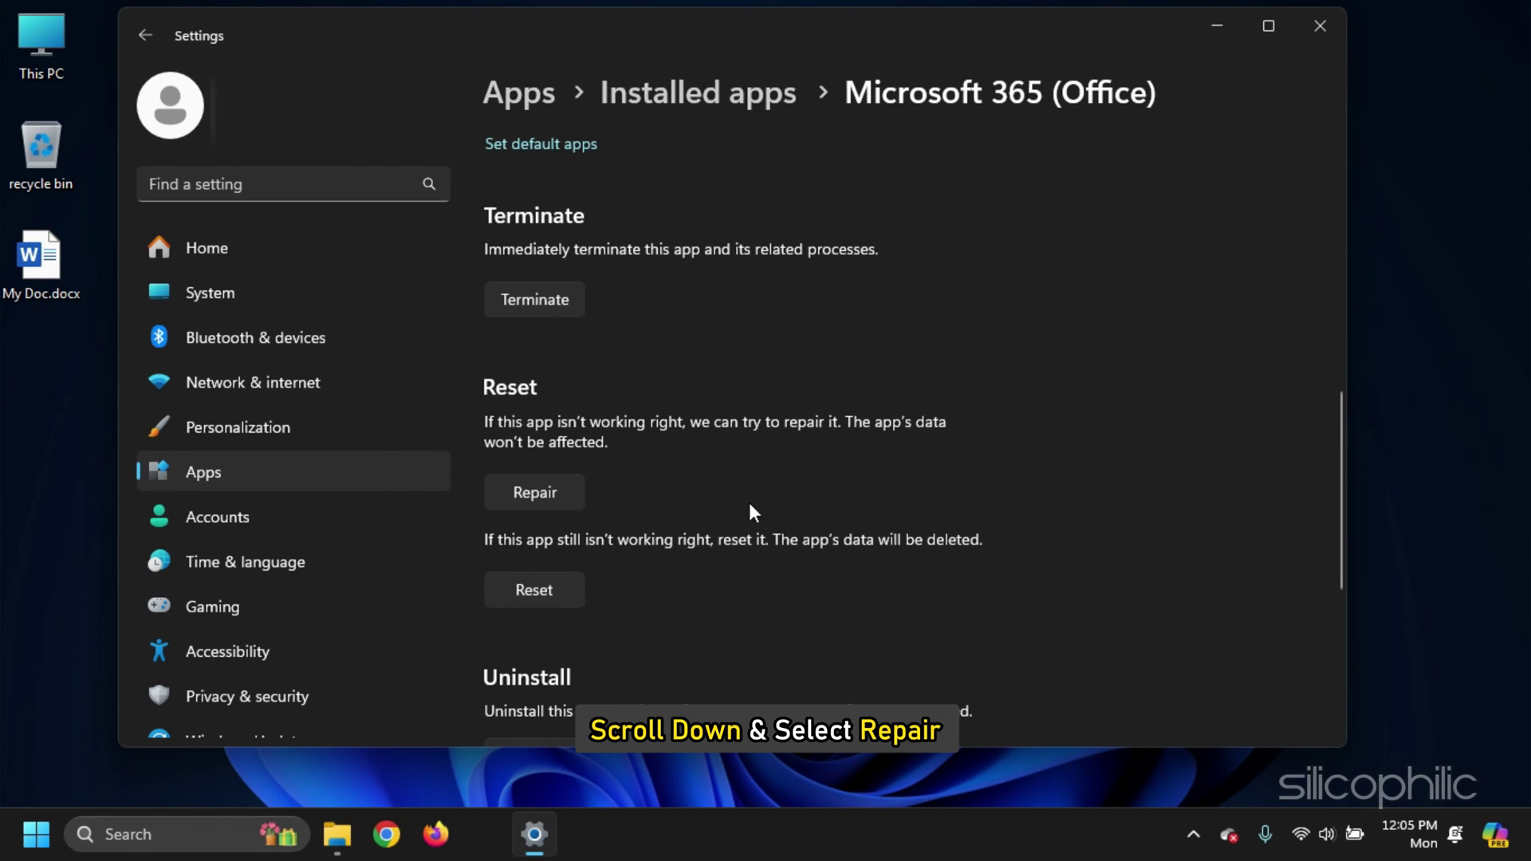
left_click(521, 493)
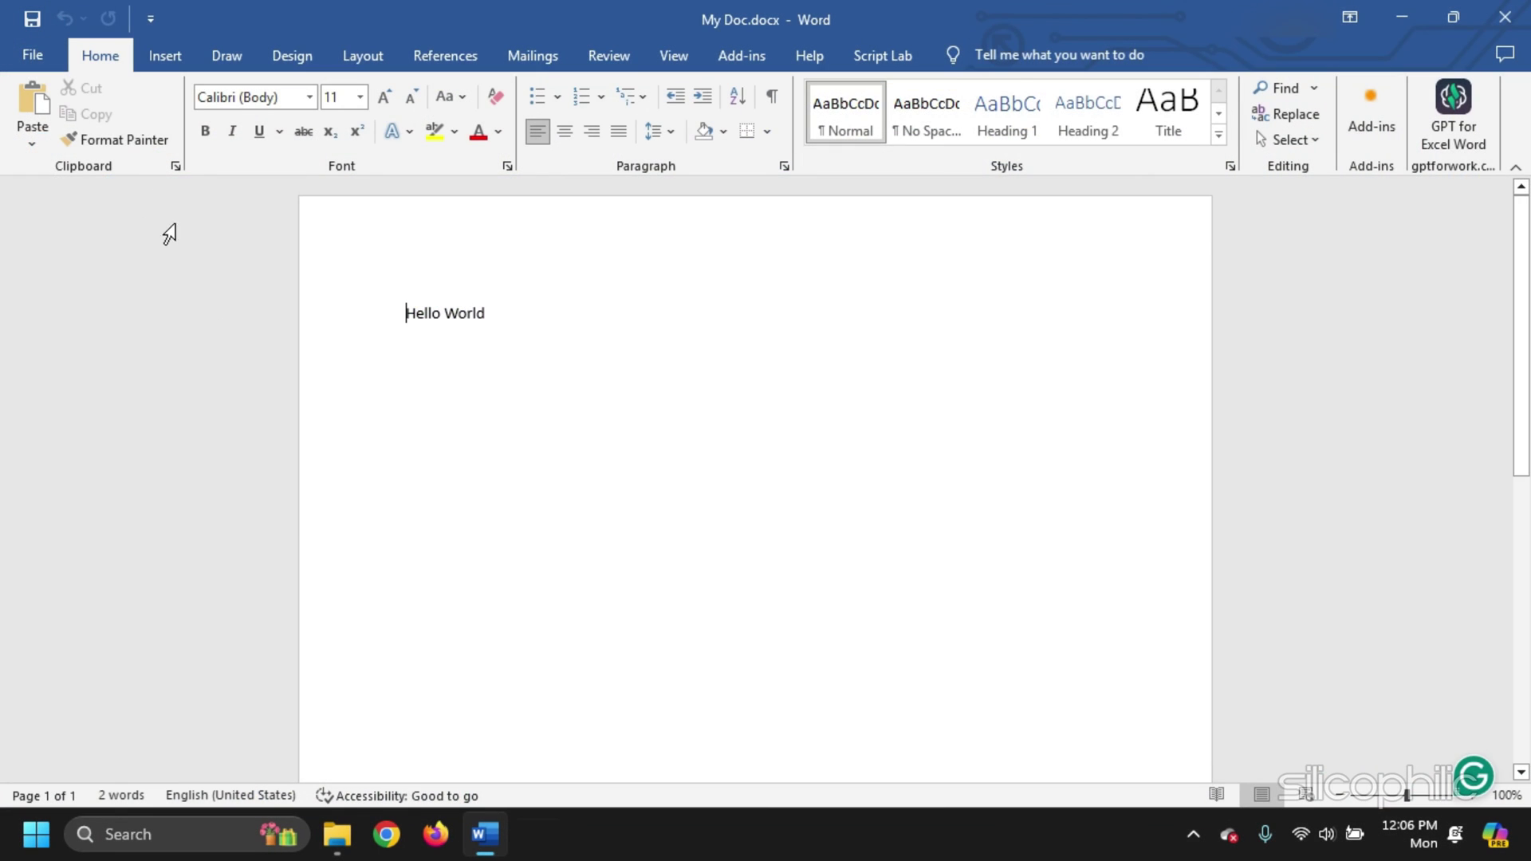
Save the document as My Doc.txt in Plain Text (*.txt) format
left_click(32, 56)
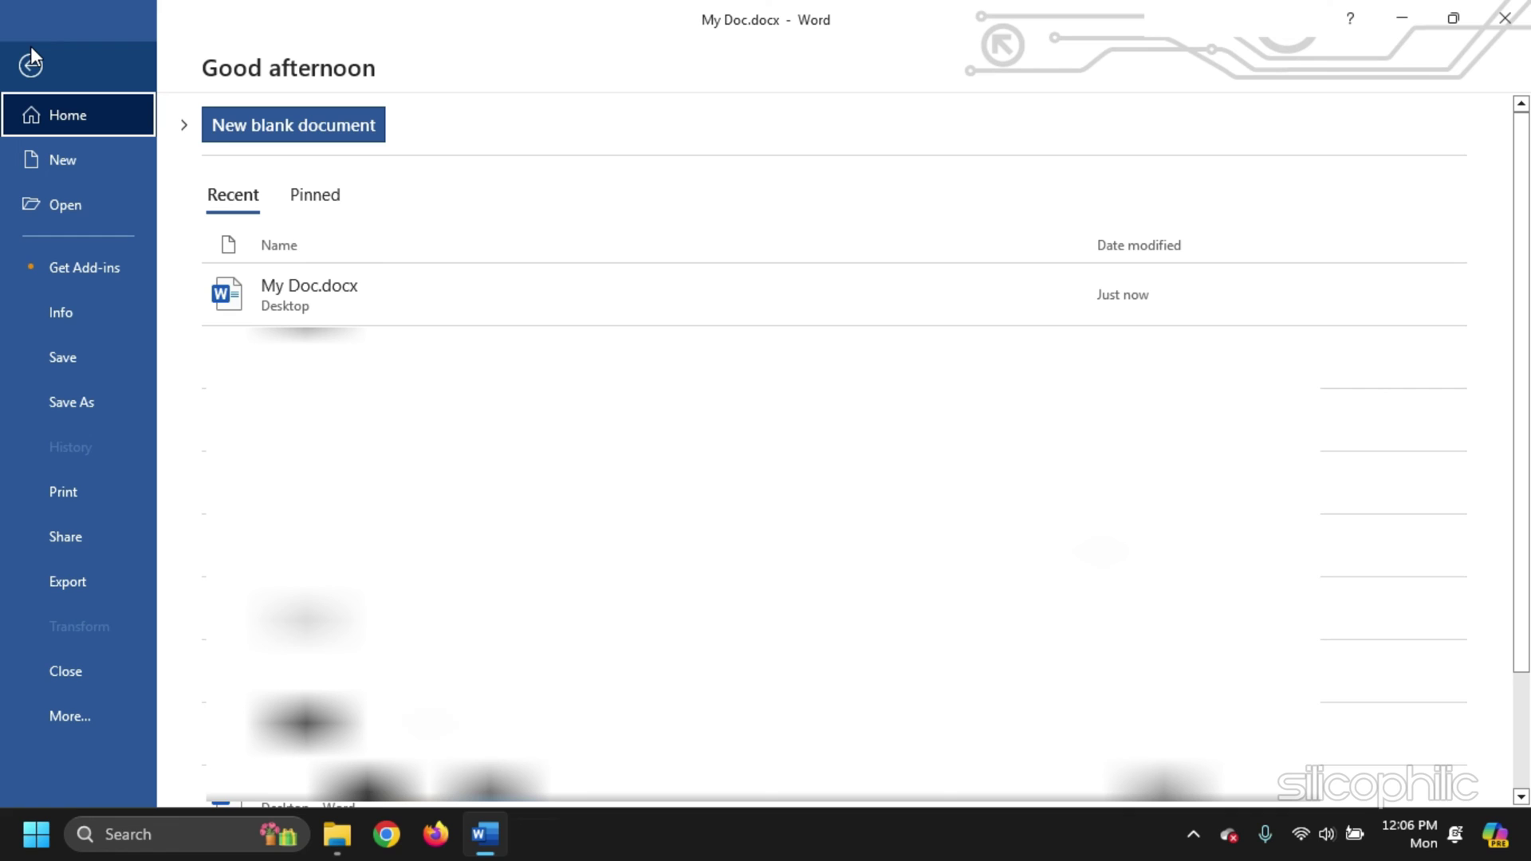
left_click(49, 401)
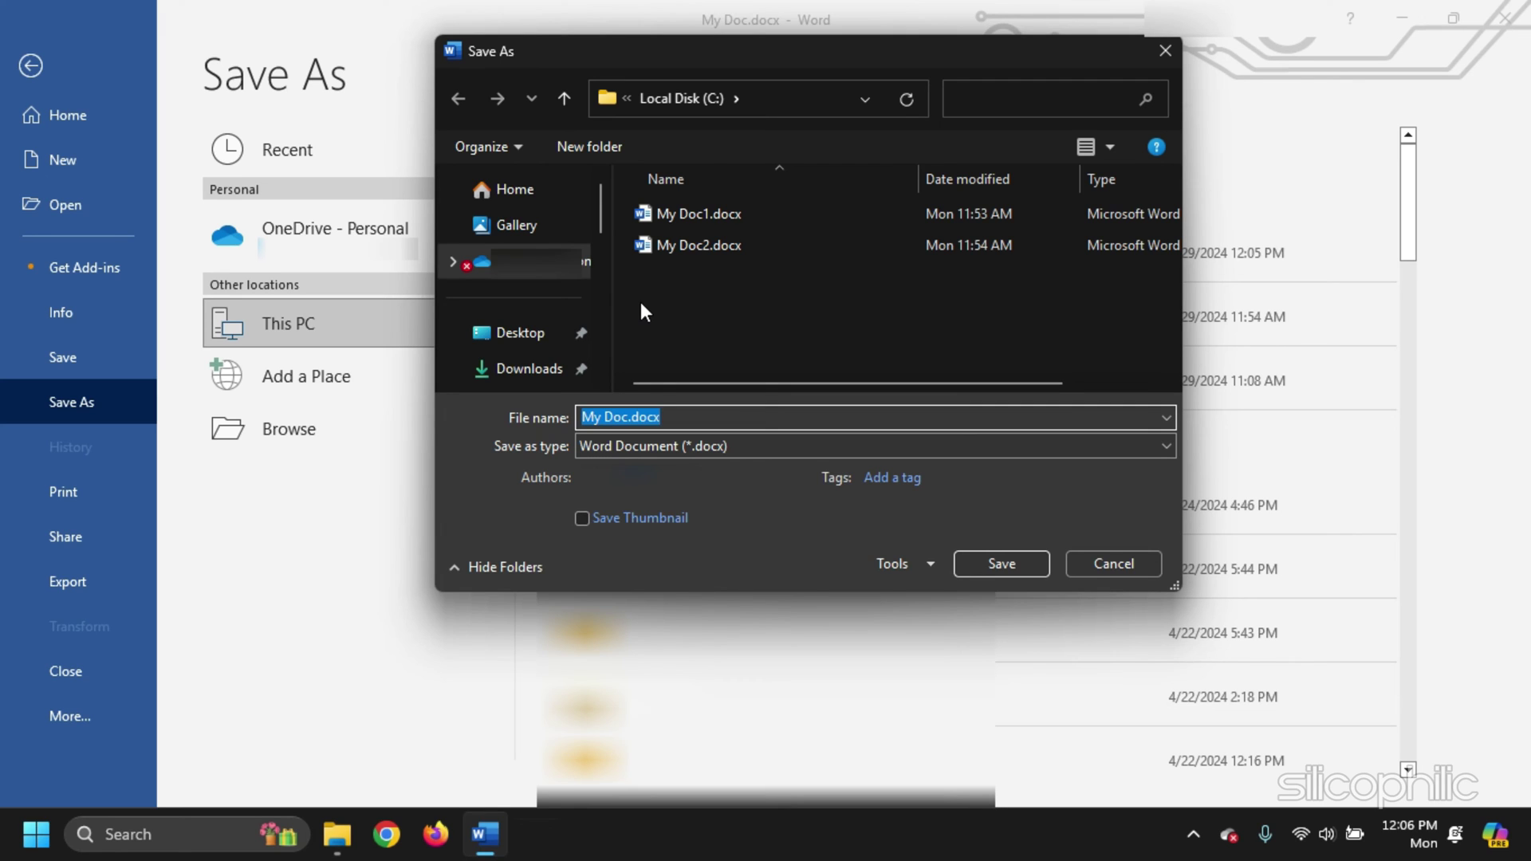
left_click(1161, 448)
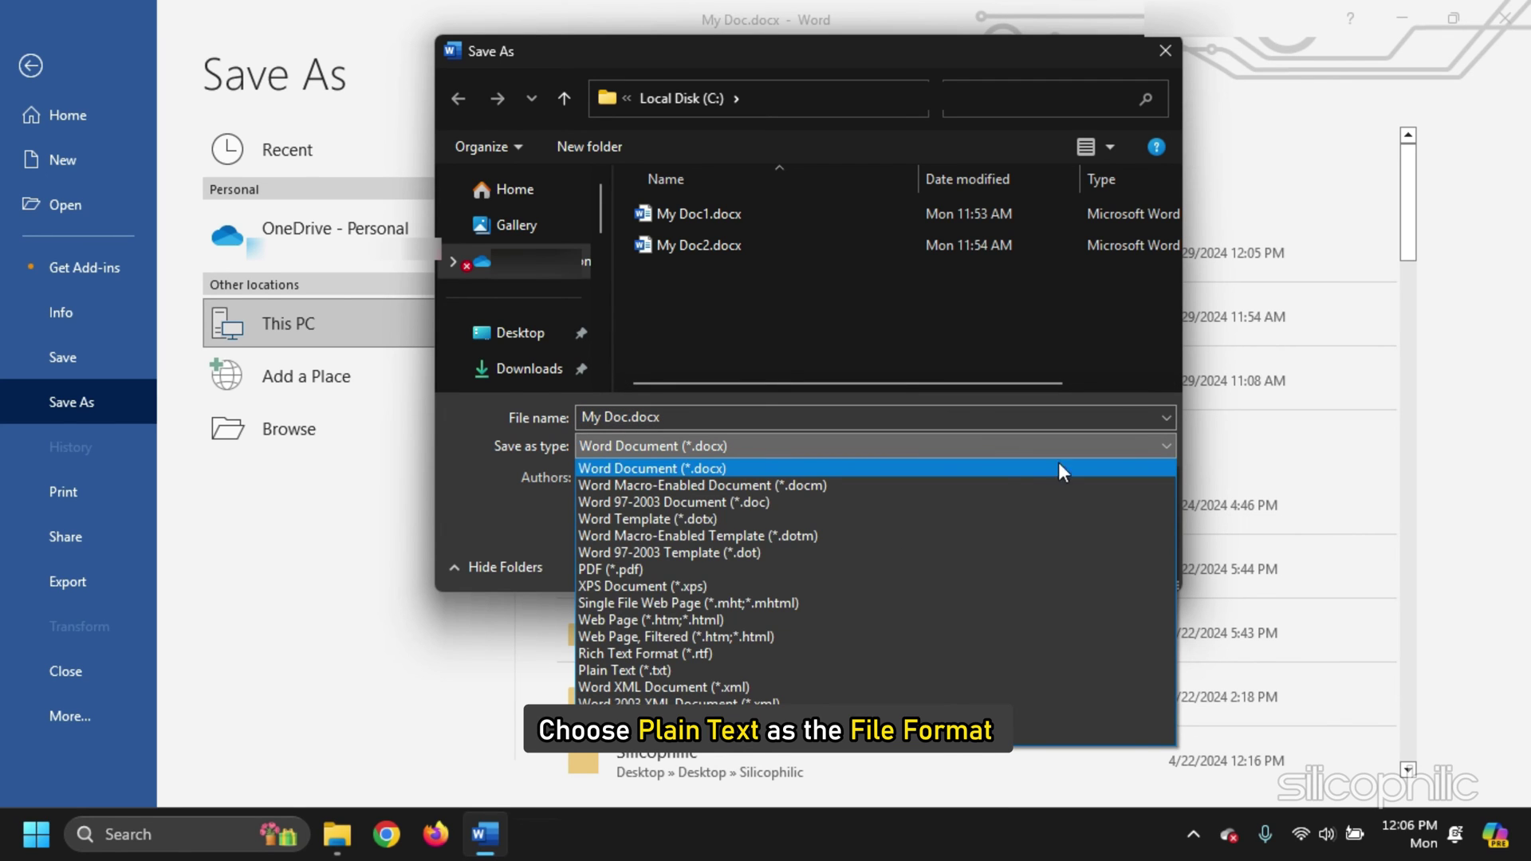
left_click(637, 670)
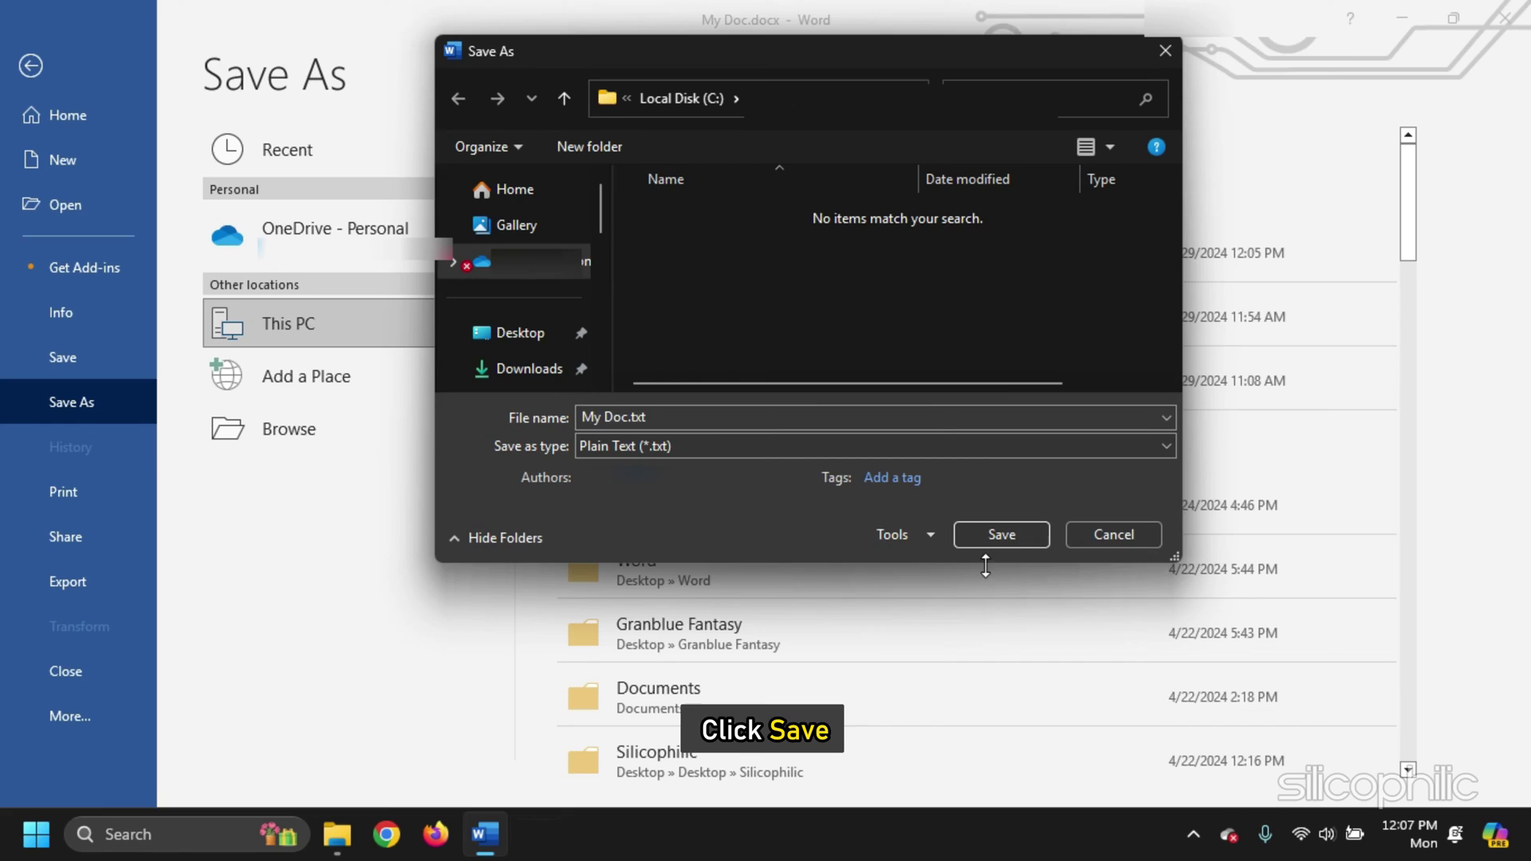
left_click(997, 535)
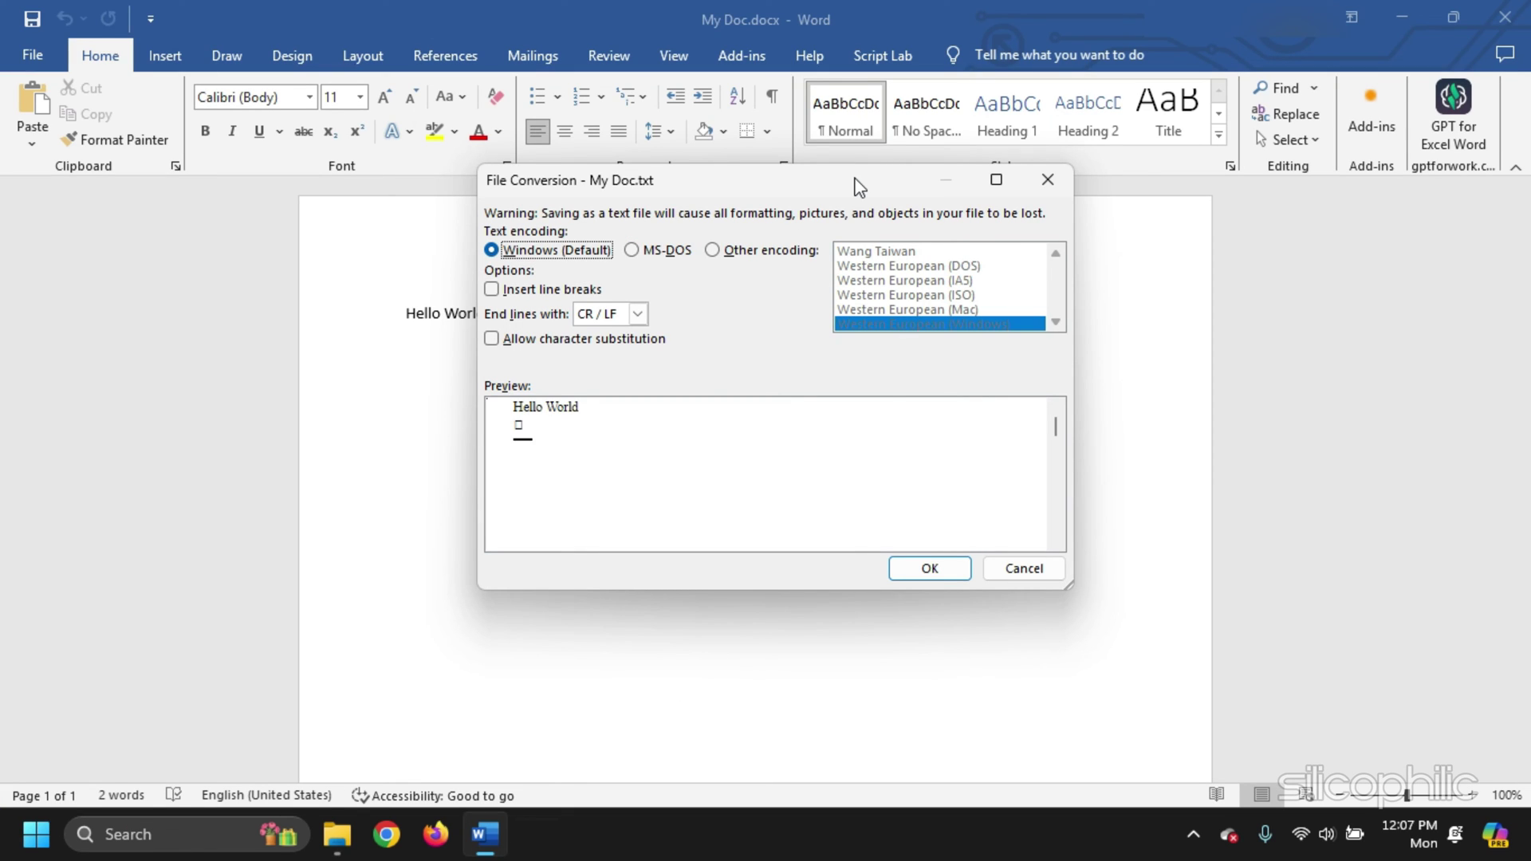
Choose Other encoding set to Unicode in File Conversion and confirm
left_click(713, 250)
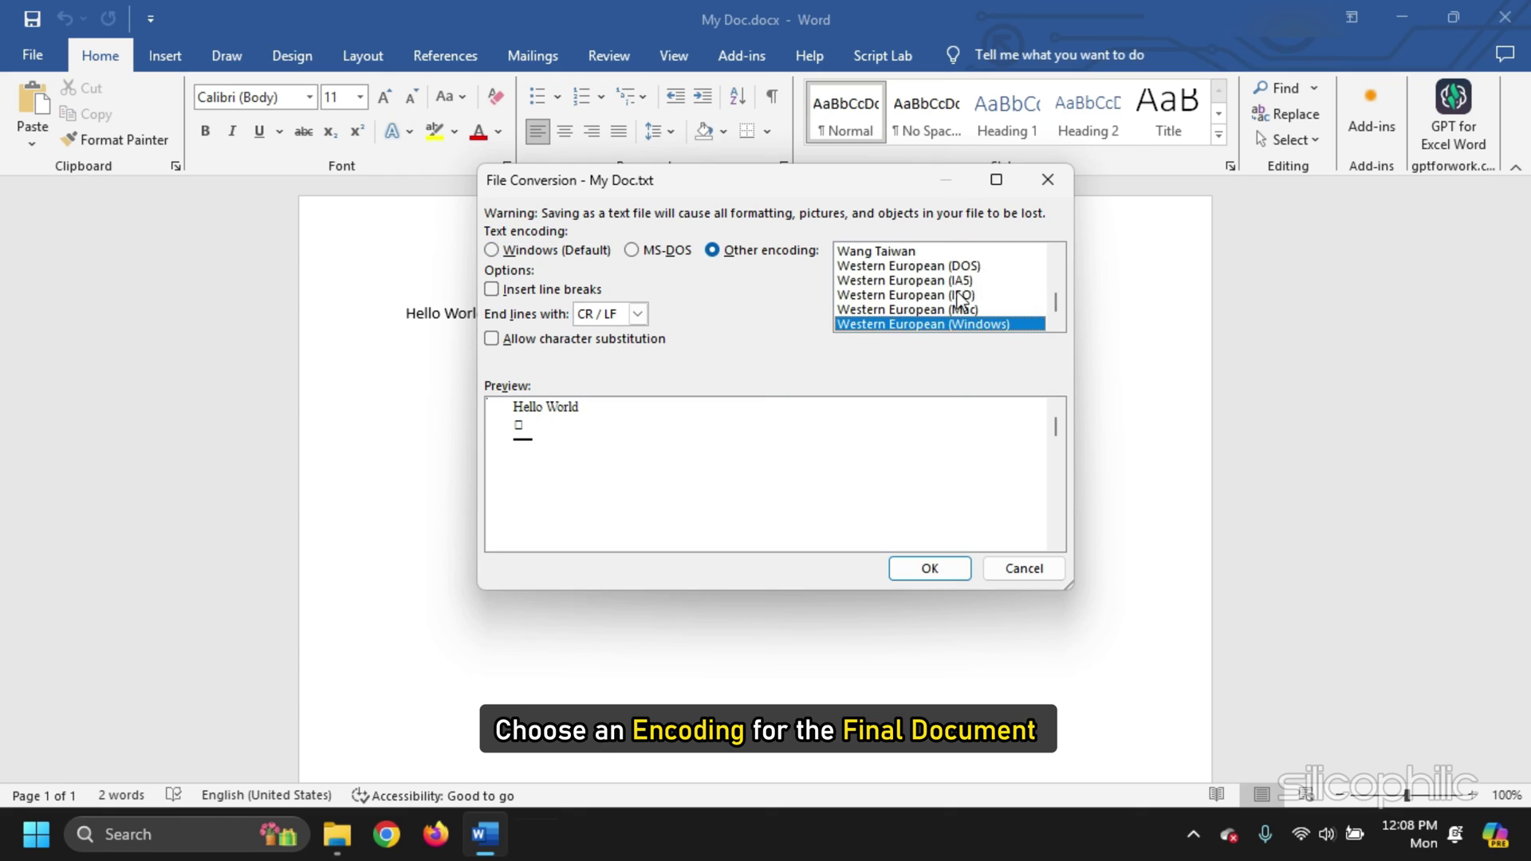
scroll(941, 302, "up", 3)
left_click(868, 295)
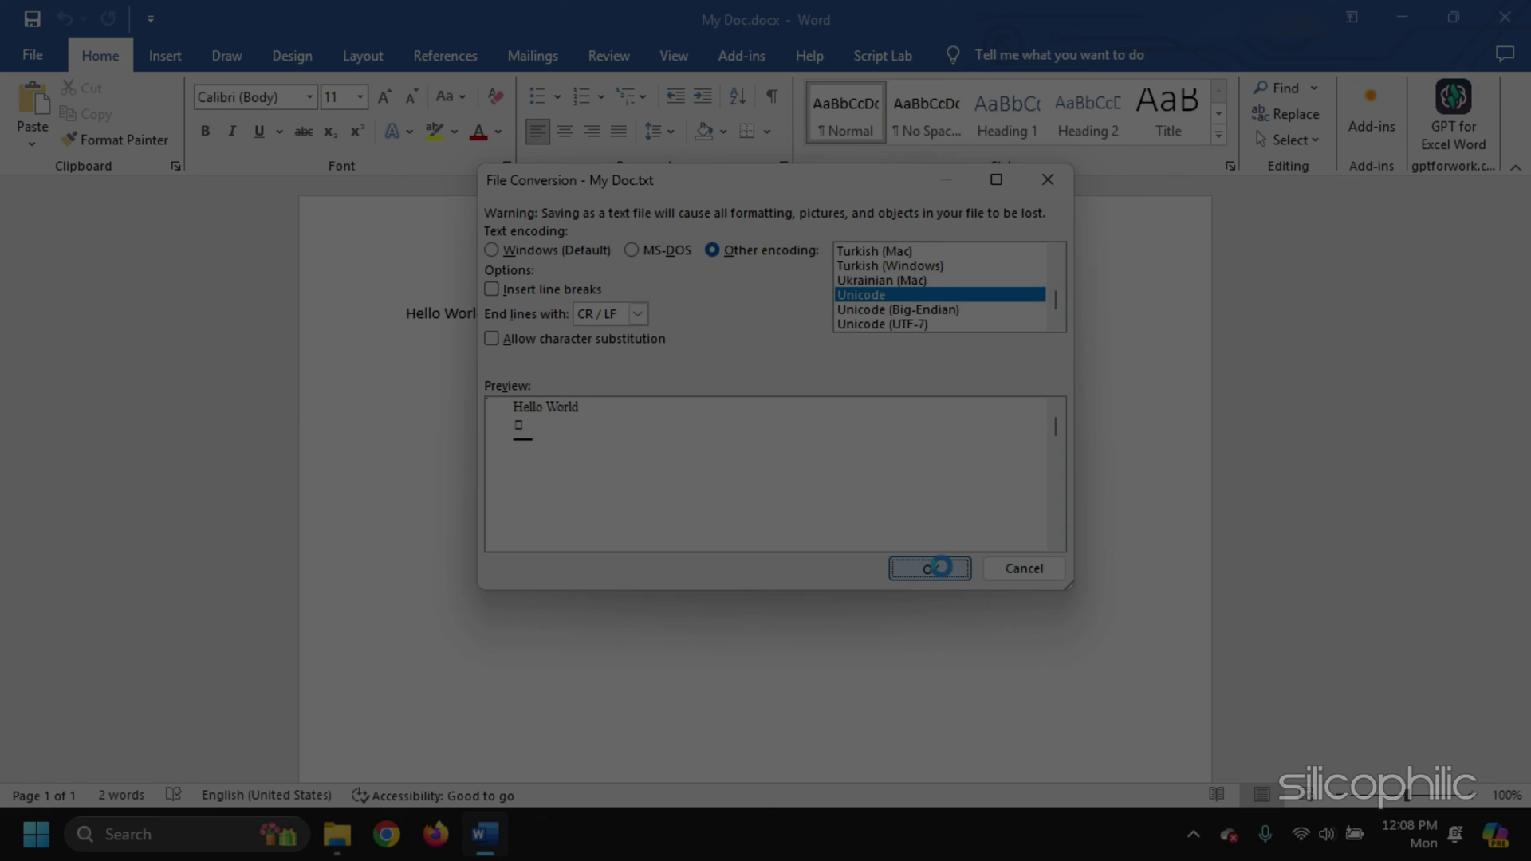
left_click(940, 566)
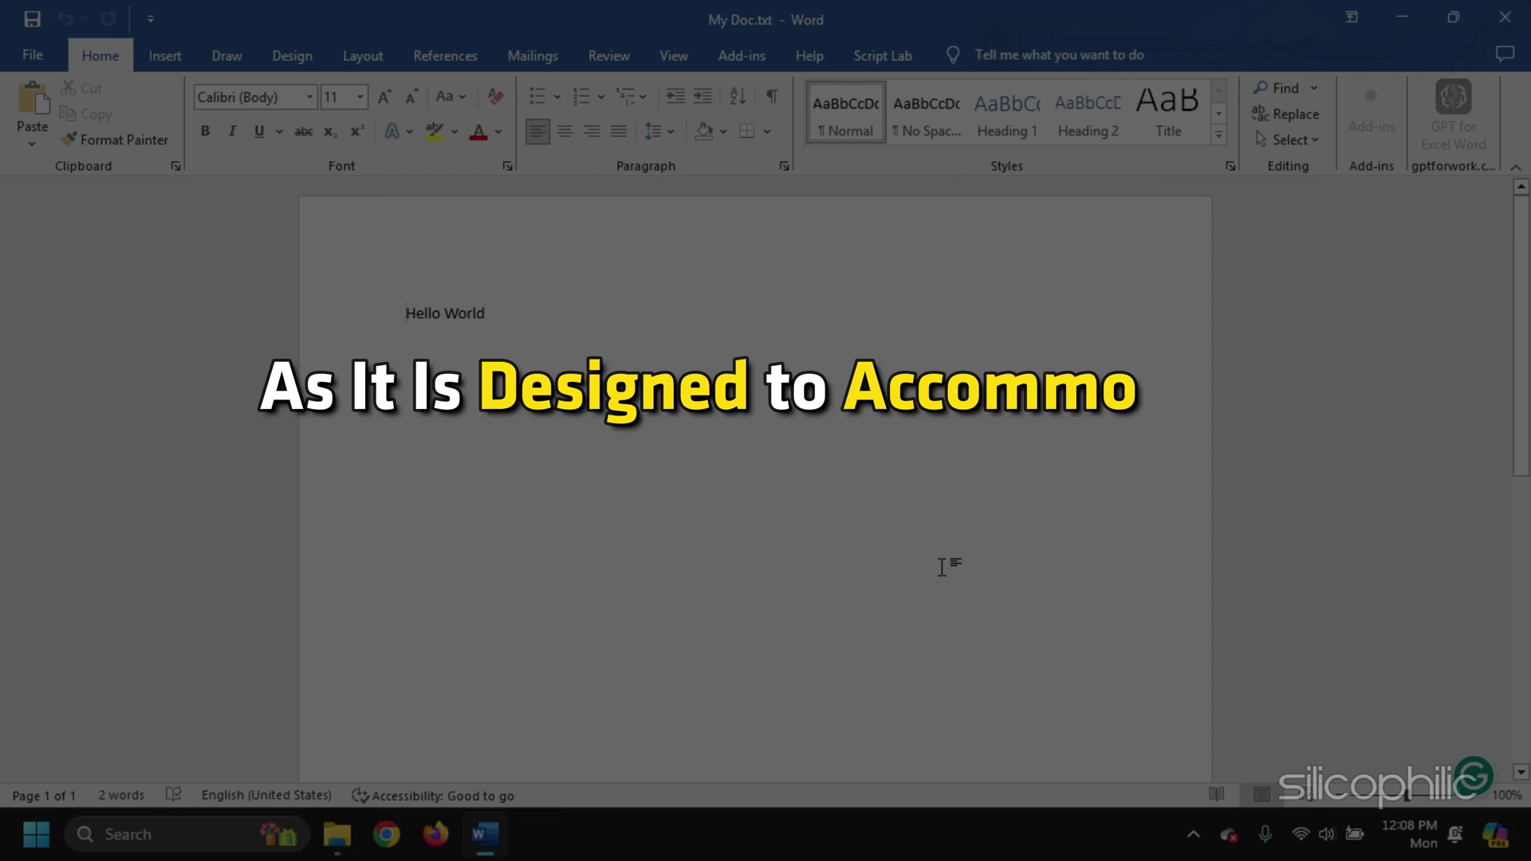
Close Word with My Doc.txt, returning to the desktop
left_click(1501, 25)
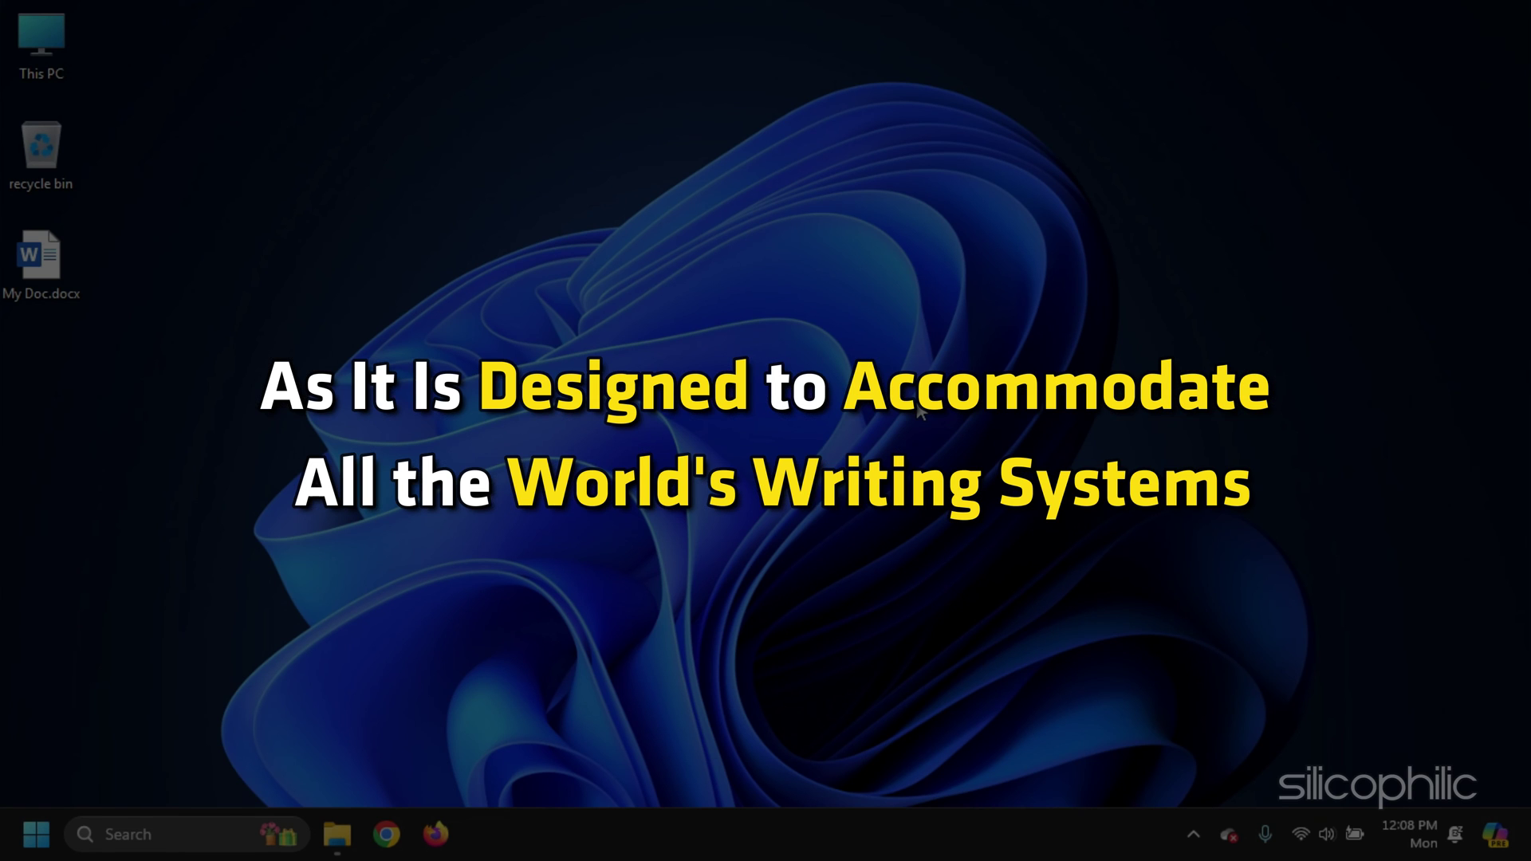